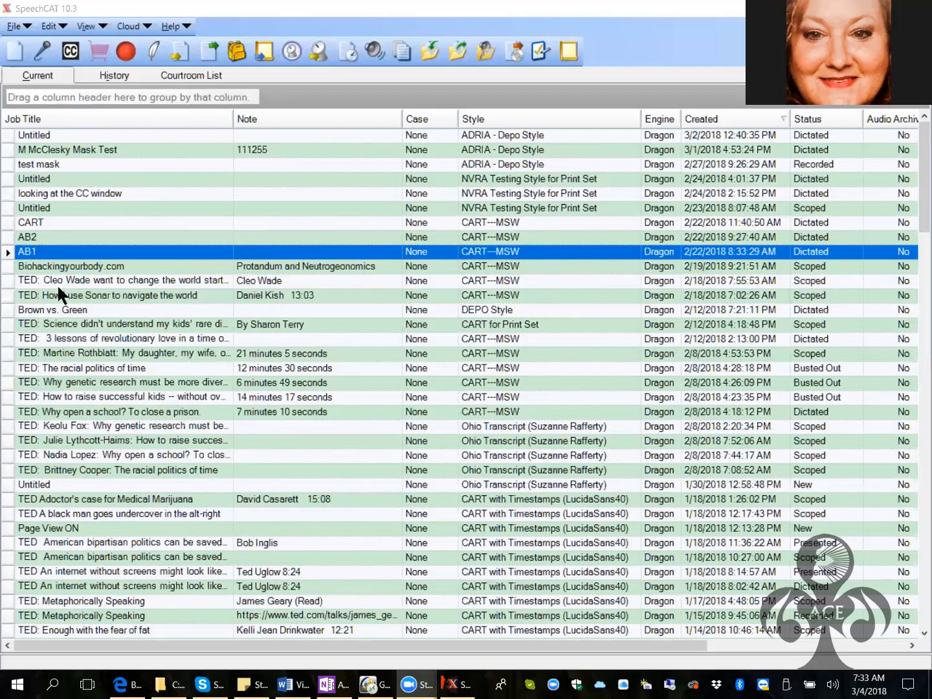
# - Run an analysis of the AB1 job without accuracy information and review its words for each minute
pyautogui.moveTo(373, 644); pyautogui.dragTo(573, 644)
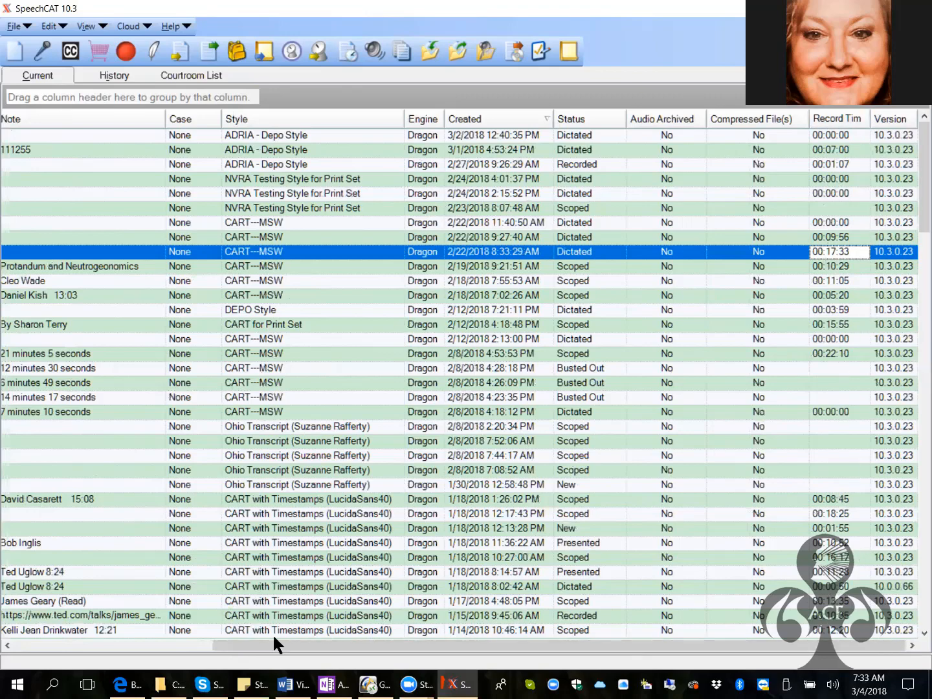
pyautogui.moveTo(270, 641); pyautogui.dragTo(36, 648)
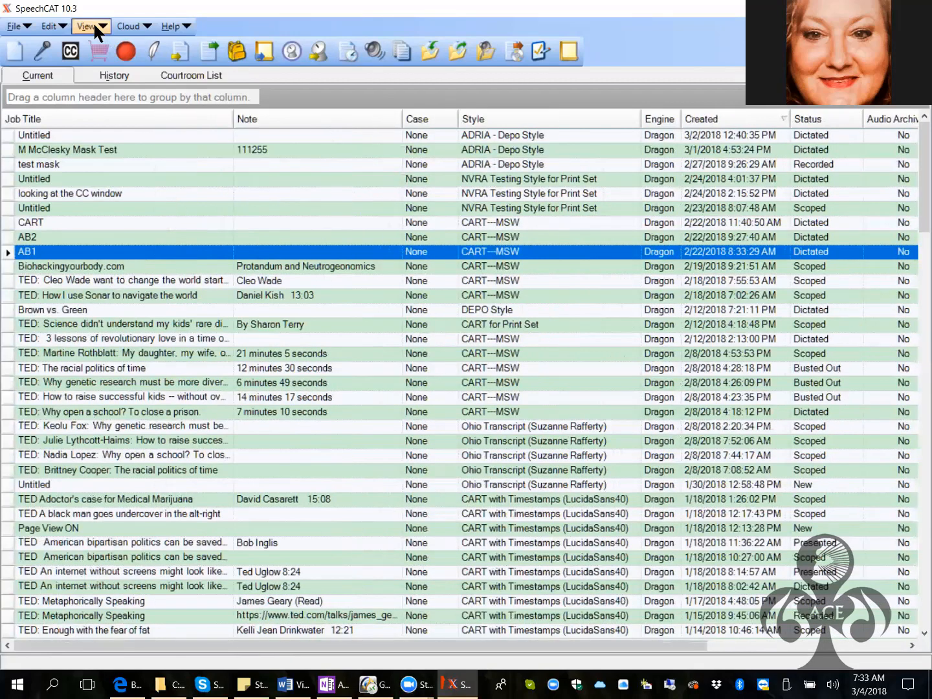
pyautogui.click(92, 22)
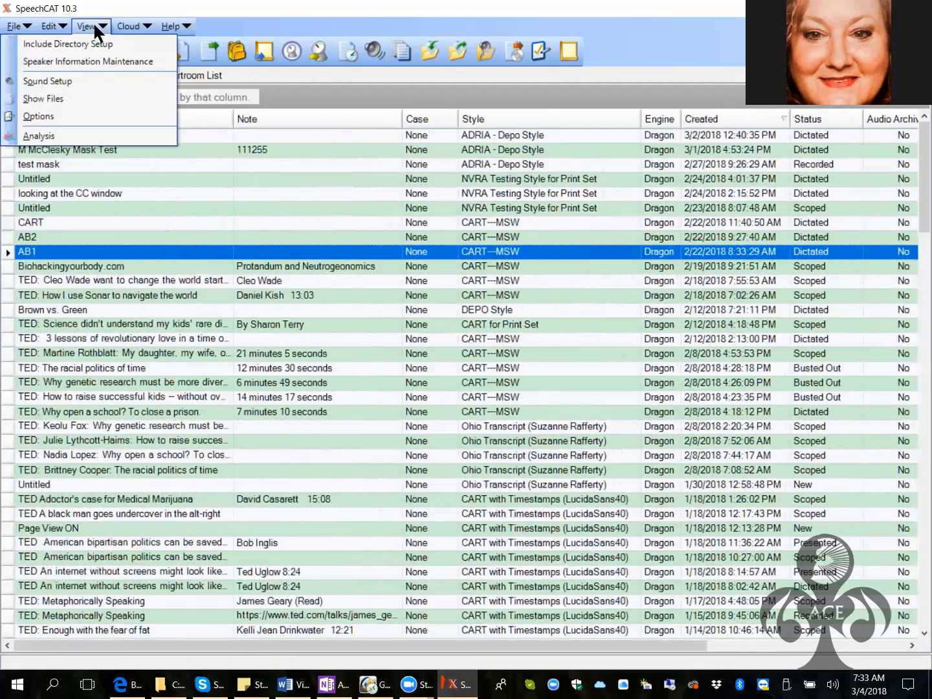
pyautogui.click(74, 134)
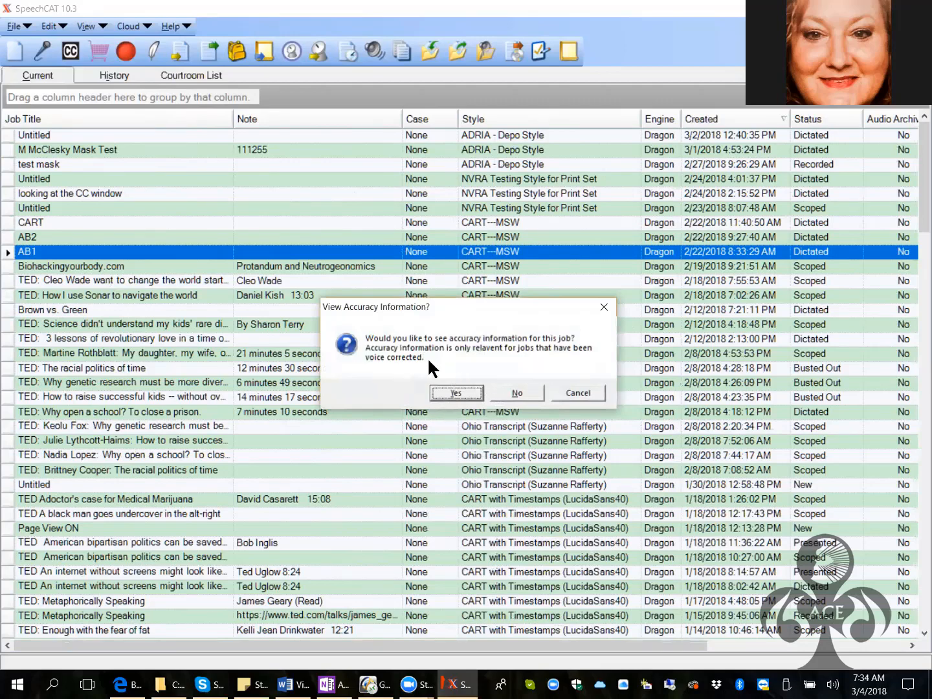
pyautogui.click(514, 394)
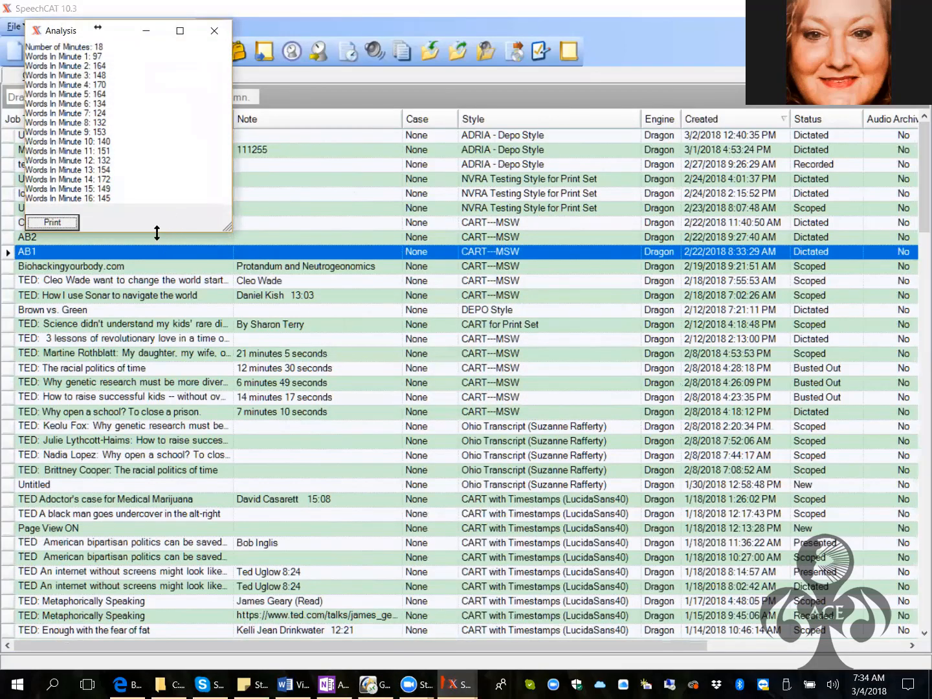
pyautogui.moveTo(156, 233); pyautogui.dragTo(158, 271)
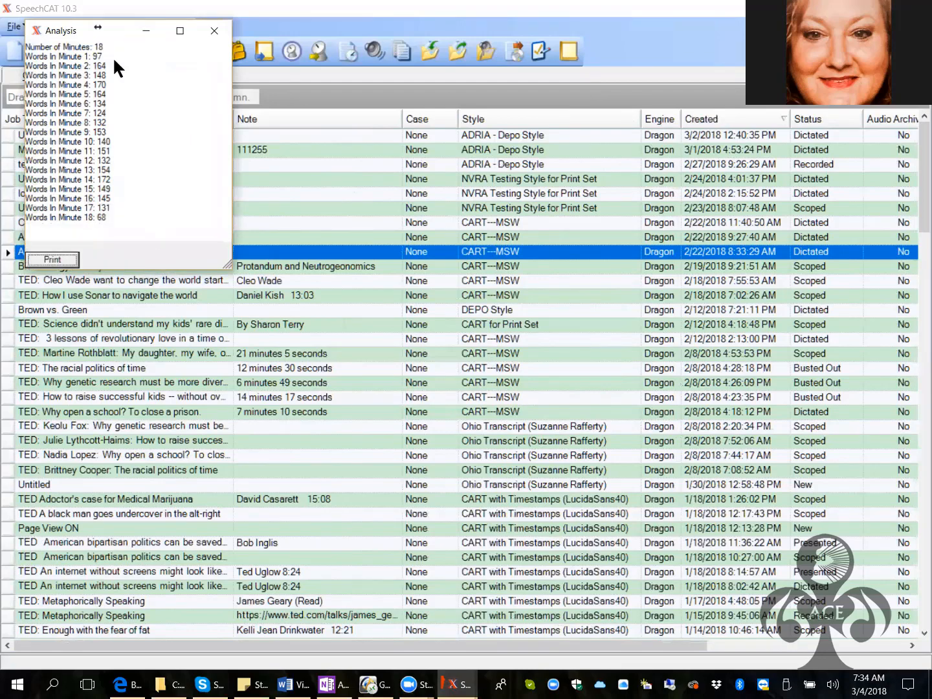
pyautogui.moveTo(113, 31); pyautogui.dragTo(450, 227)
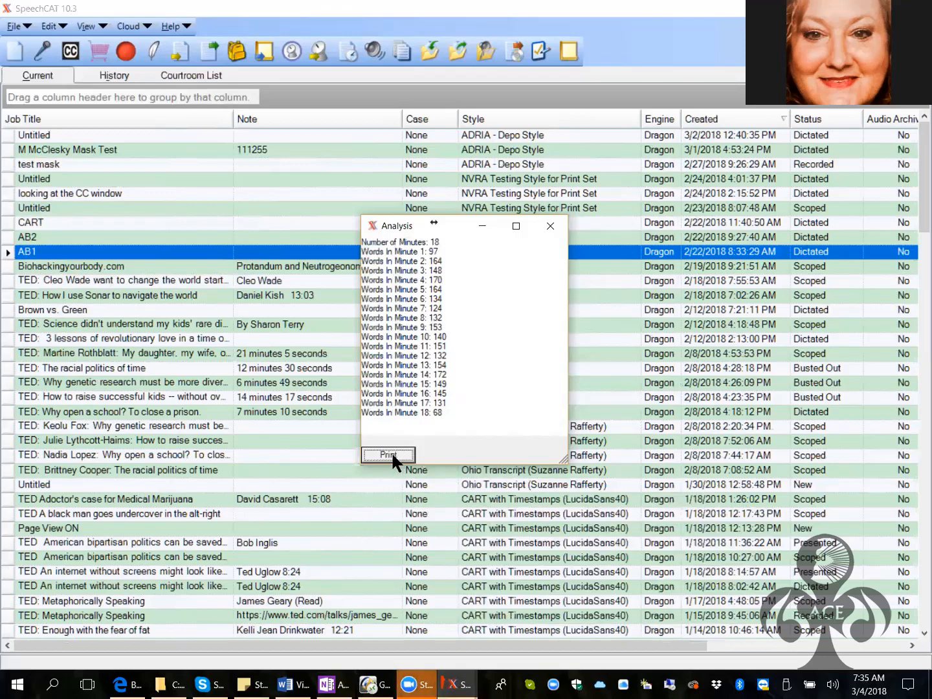
pyautogui.click(551, 226)
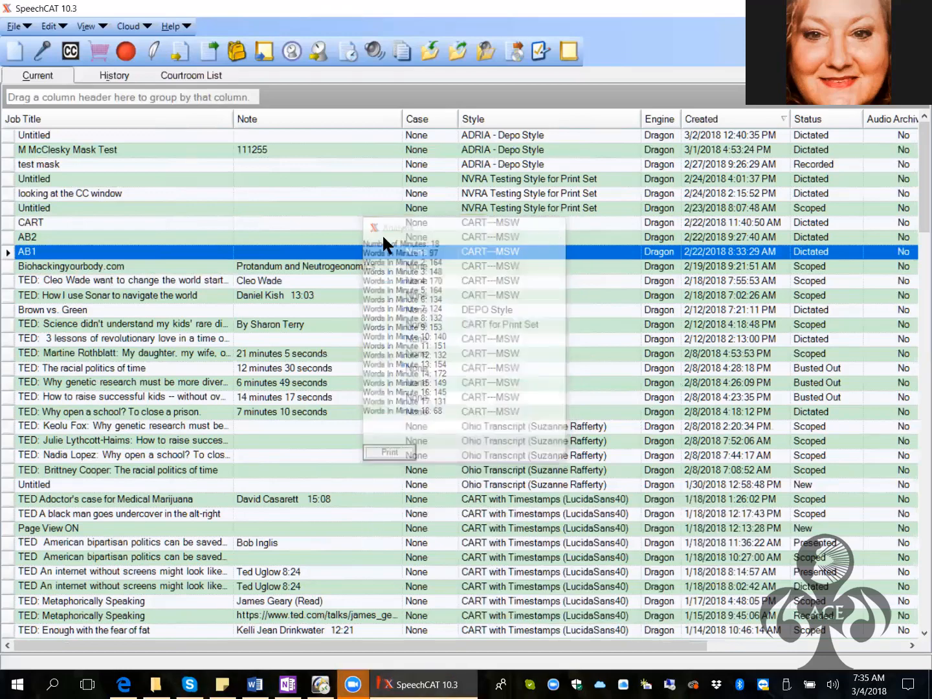
# - Open the AB1 job in Scope with the speech engine loaded, using the Mask-SB-MacroStackers profile with the CART vocabulary
pyautogui.click(177, 50)
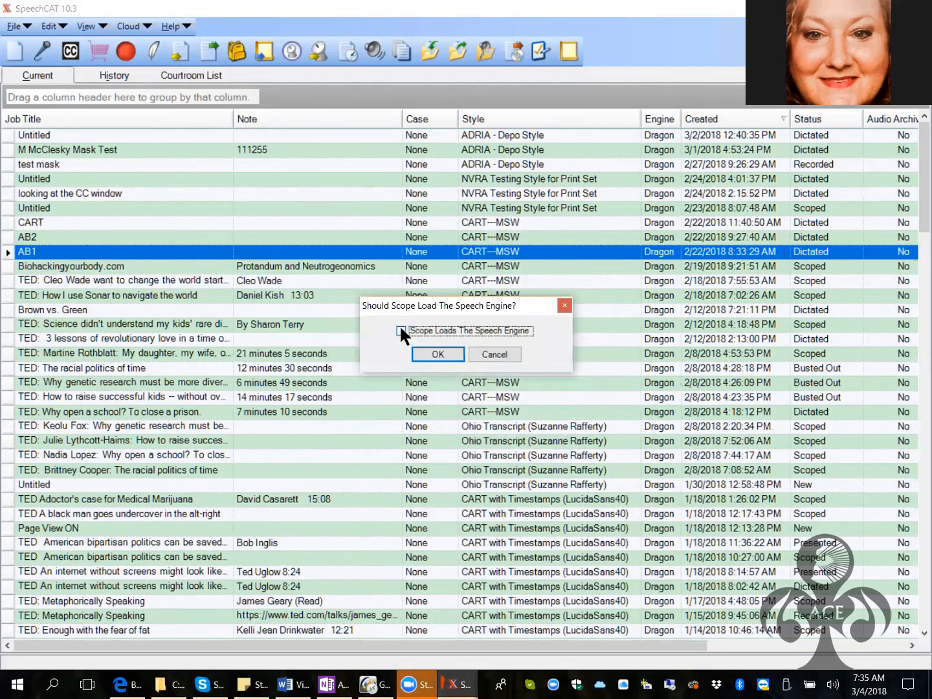
pyautogui.click(400, 330)
pyautogui.click(430, 355)
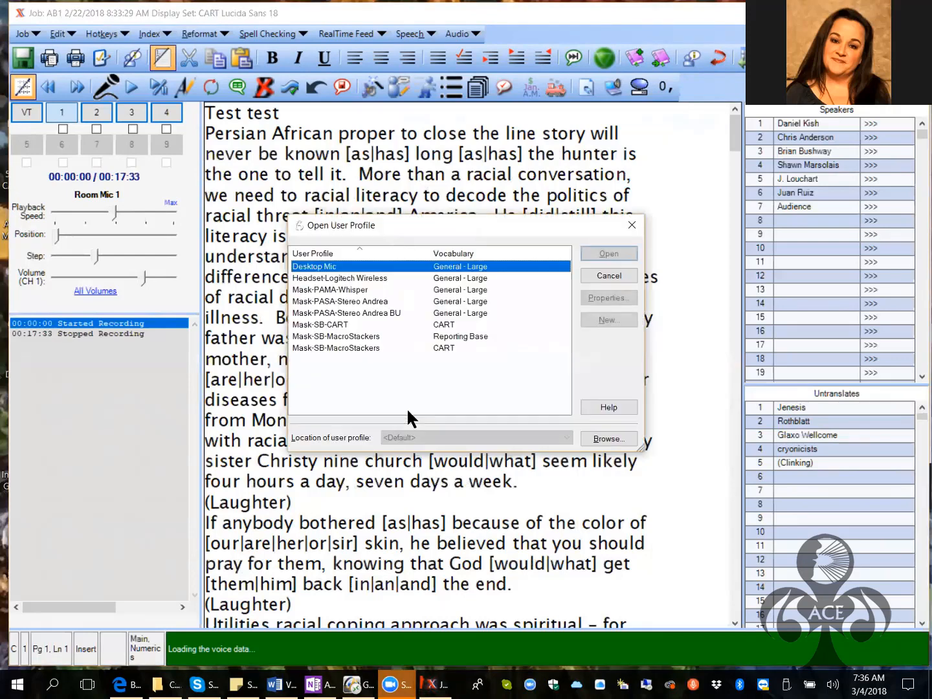
pyautogui.click(355, 346)
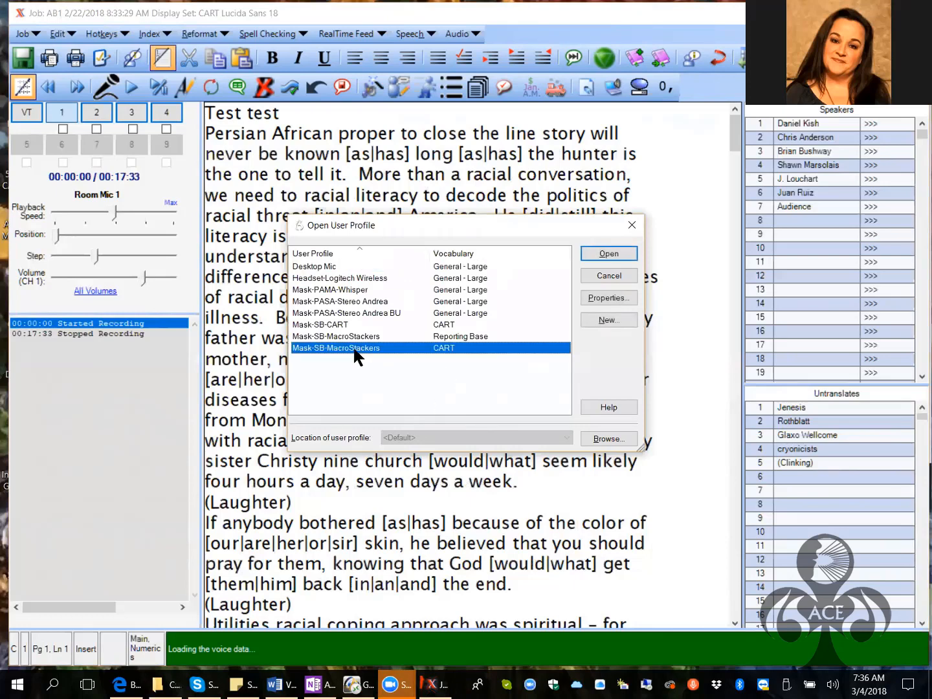
pyautogui.click(609, 254)
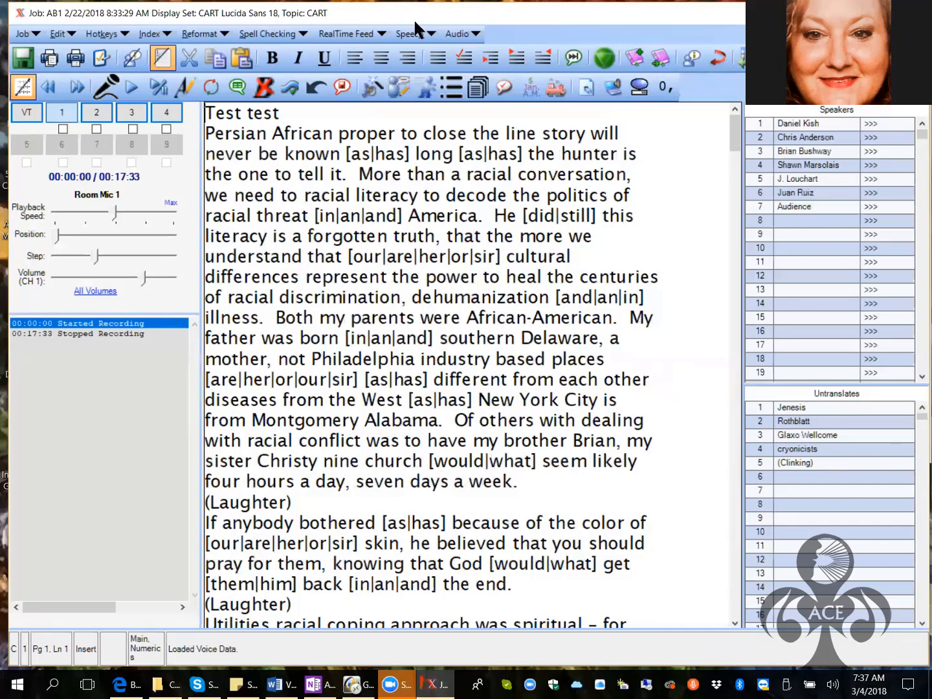
# - Open the Vocabulary Editor and limit the displayed entries to custom words only
pyautogui.click(399, 90)
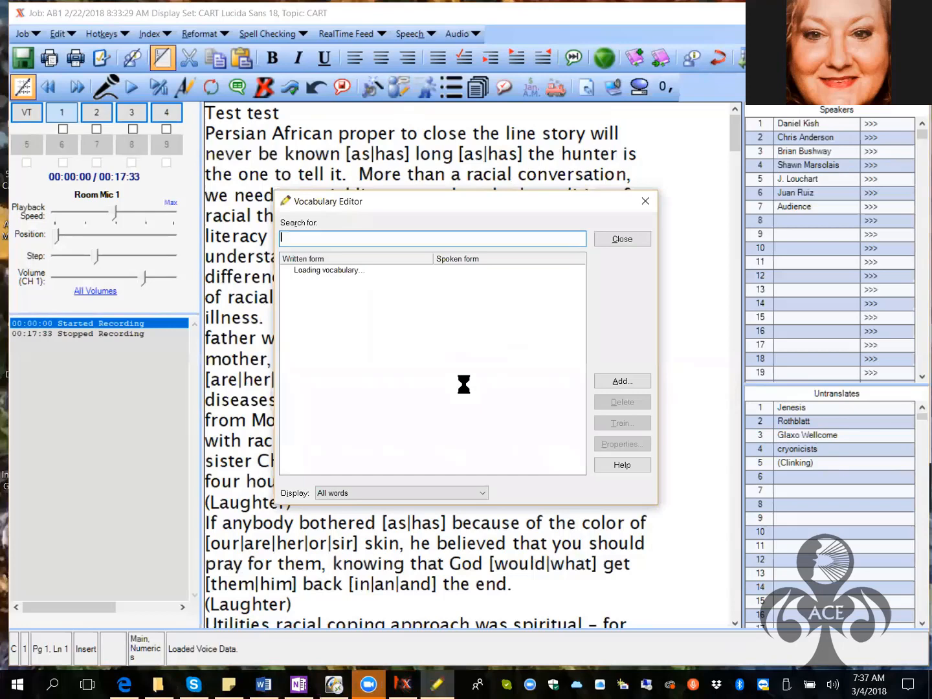
pyautogui.click(478, 492)
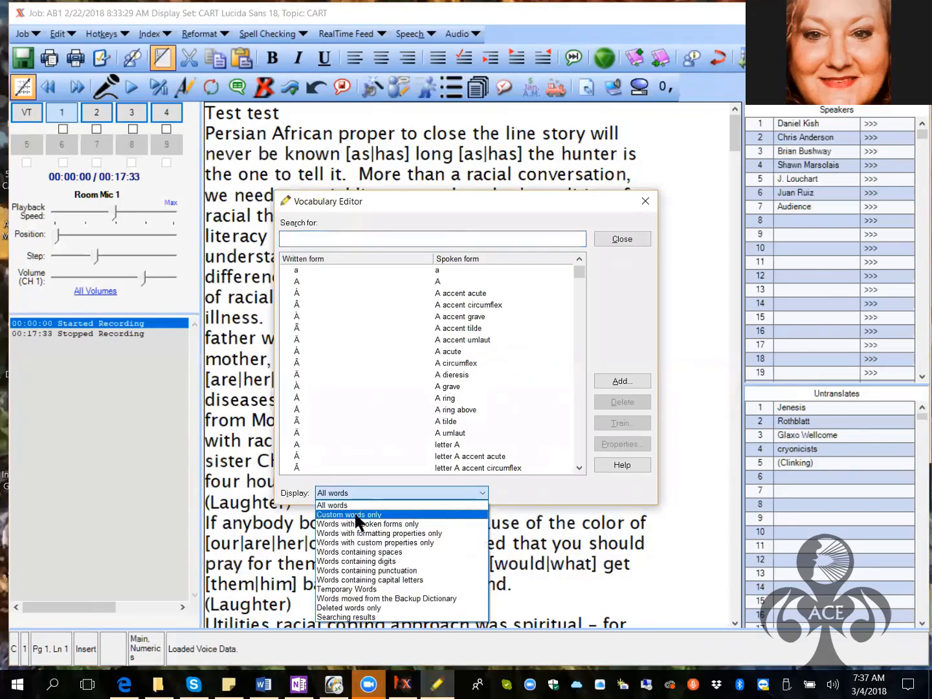
pyautogui.click(356, 516)
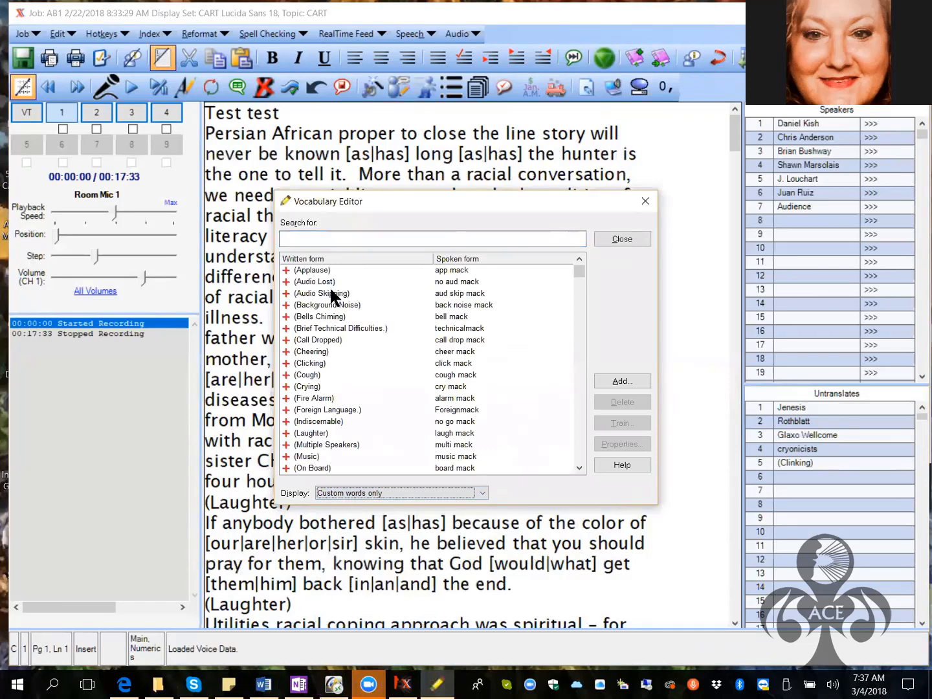
# - Set the (Applause) entry's word properties to format the next word capitalized, and finish editing the vocabulary
pyautogui.click(317, 270)
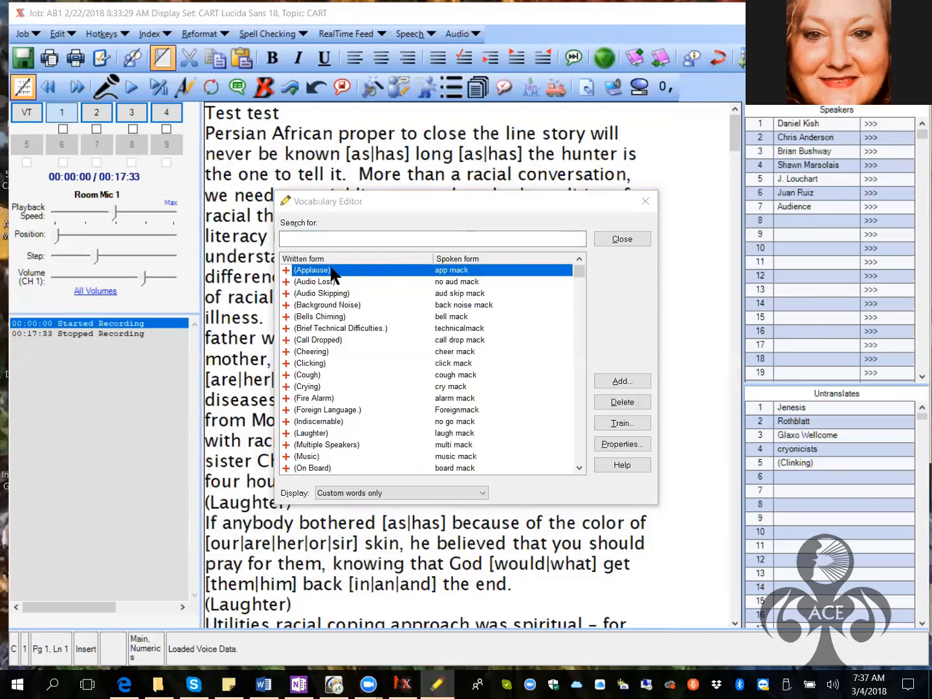
pyautogui.click(619, 443)
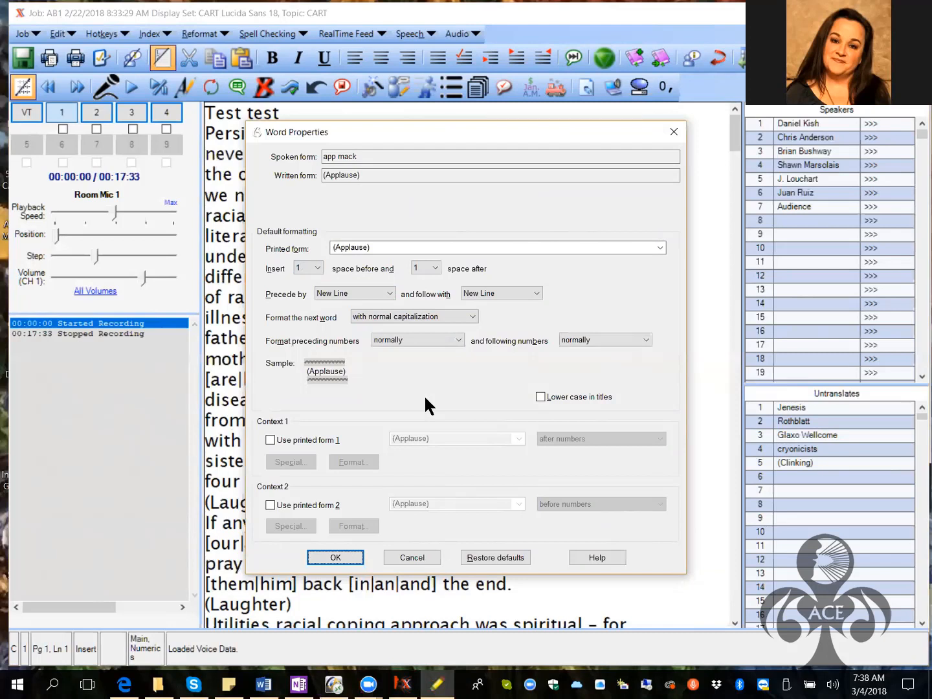
pyautogui.click(472, 318)
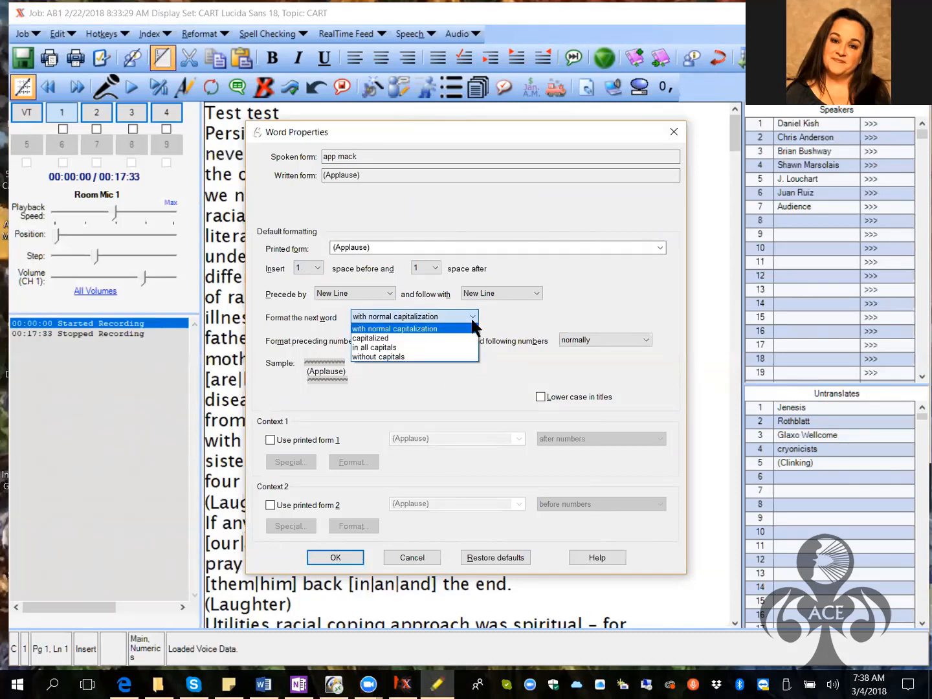
pyautogui.click(382, 338)
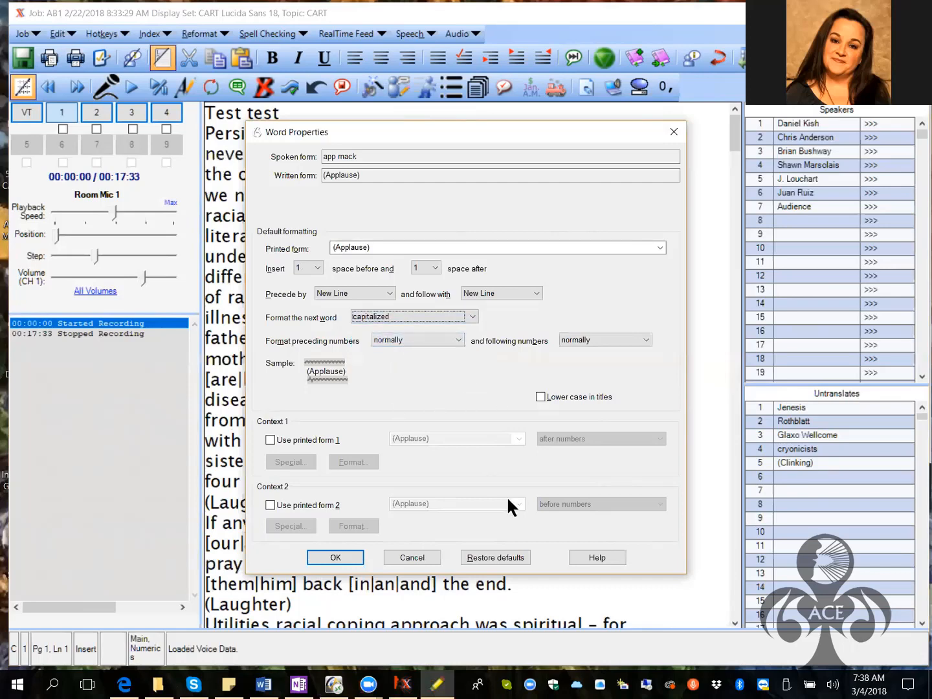
pyautogui.click(325, 557)
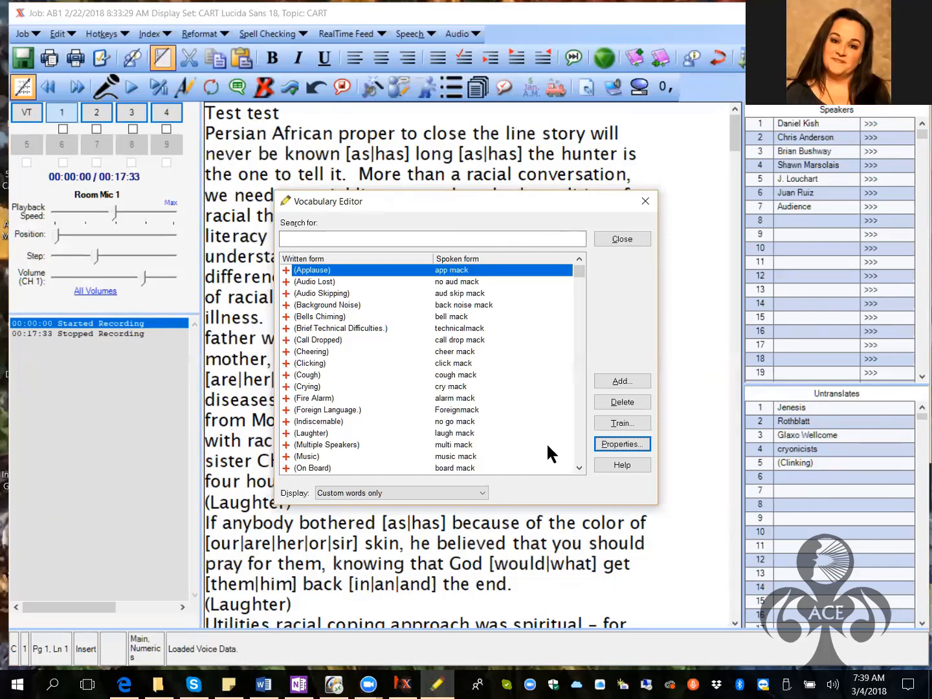
pyautogui.click(620, 241)
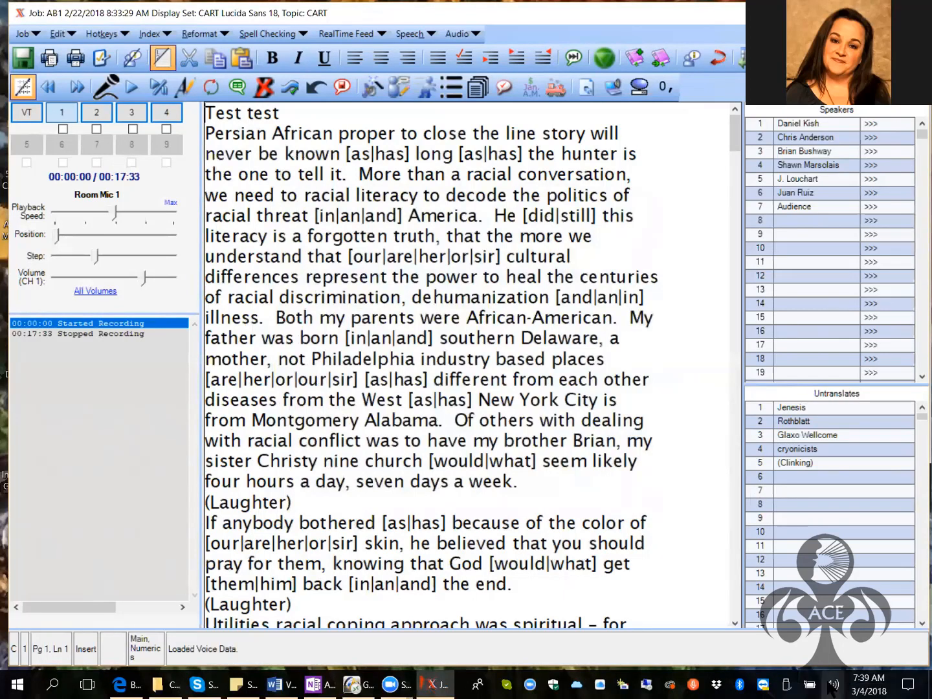
# - Export Dragon's custom word and phrase list as an XML file named CART Environmental Sounds
pyautogui.rightClick(694, 685)
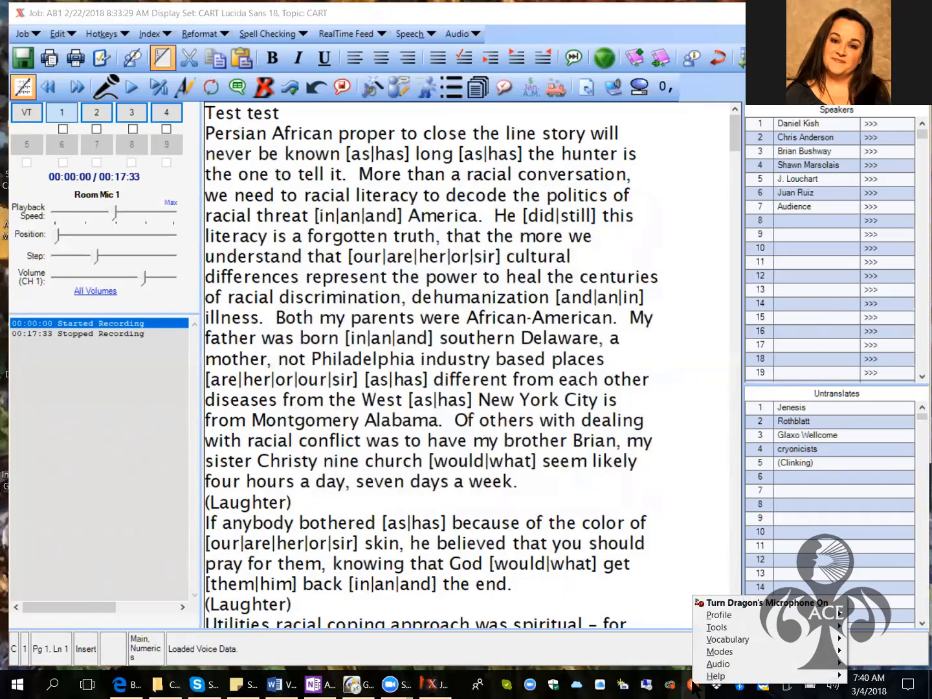
pyautogui.moveTo(722, 644)
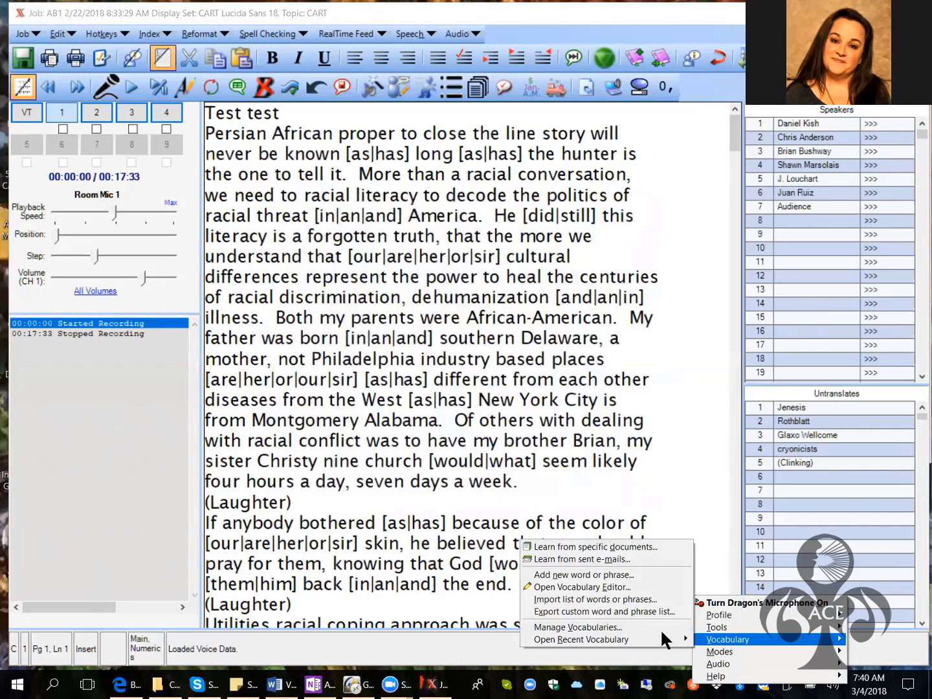
pyautogui.click(599, 612)
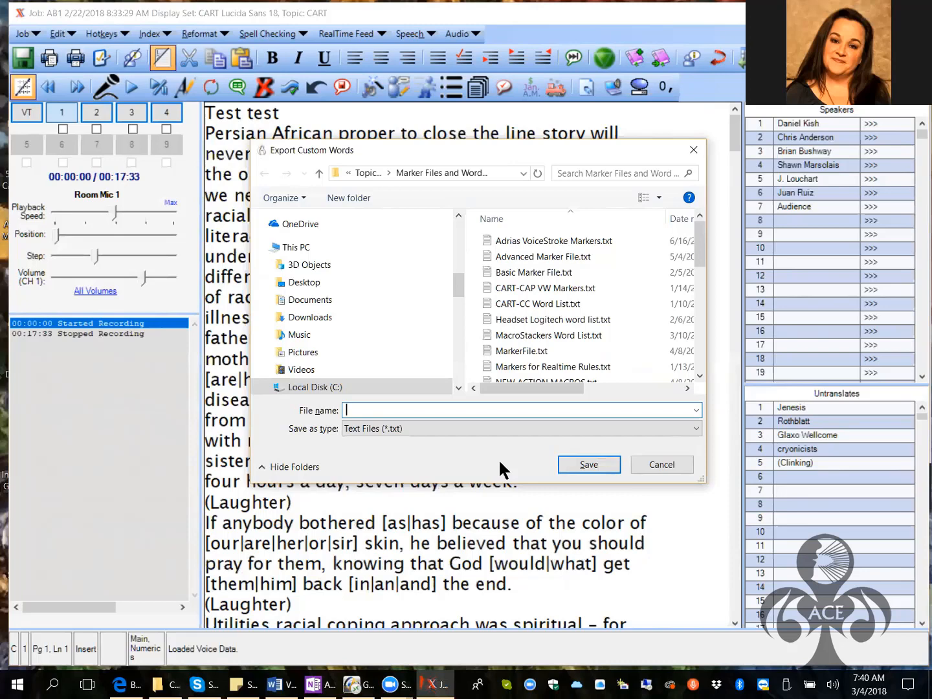
pyautogui.click(516, 428)
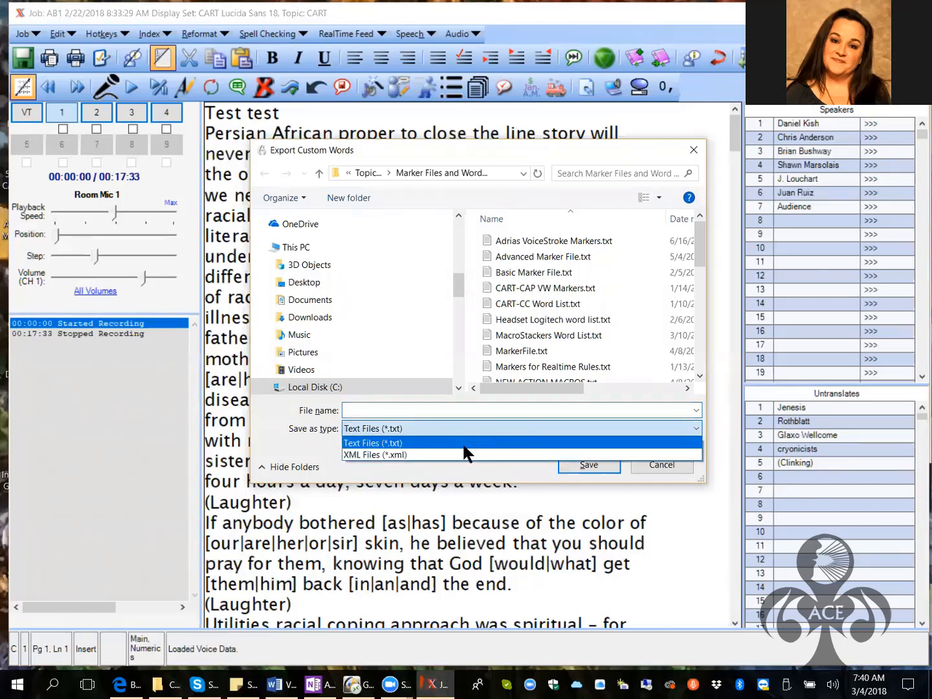
pyautogui.click(426, 455)
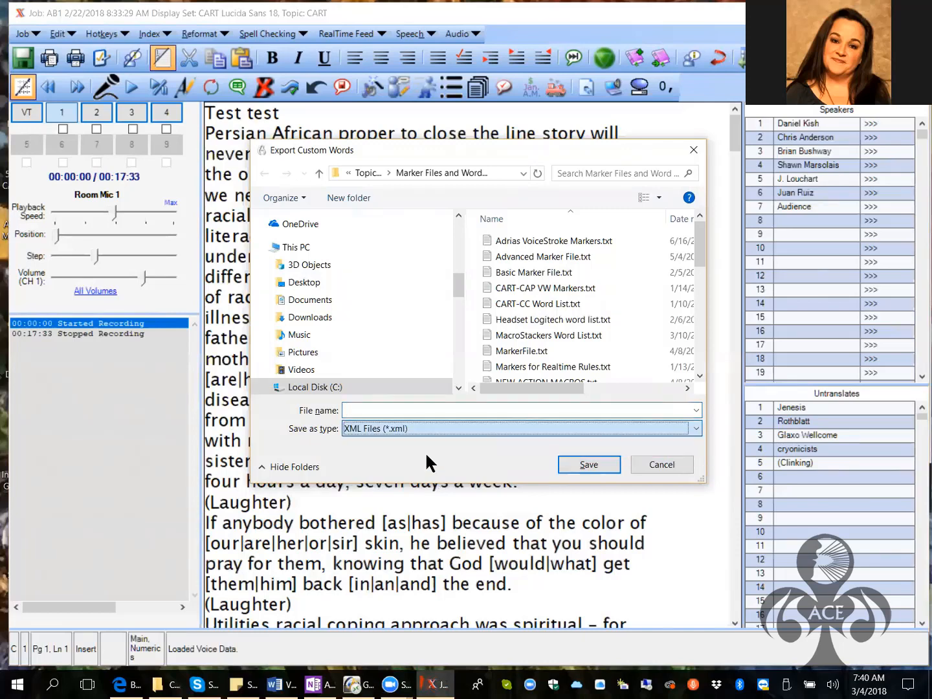
pyautogui.click(422, 409)
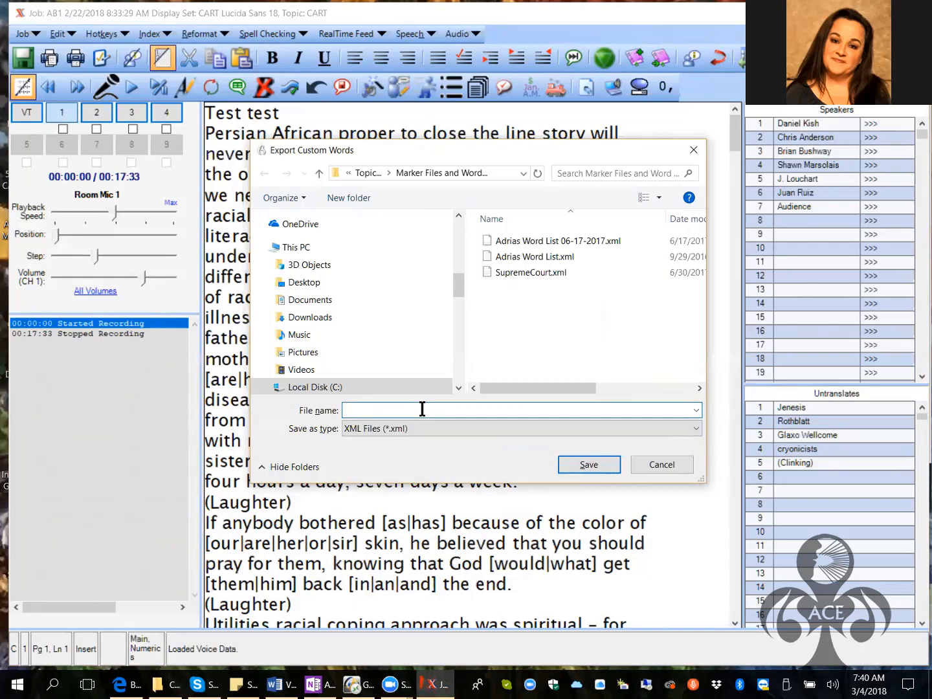
pyautogui.write('CART Environmental Sounds')
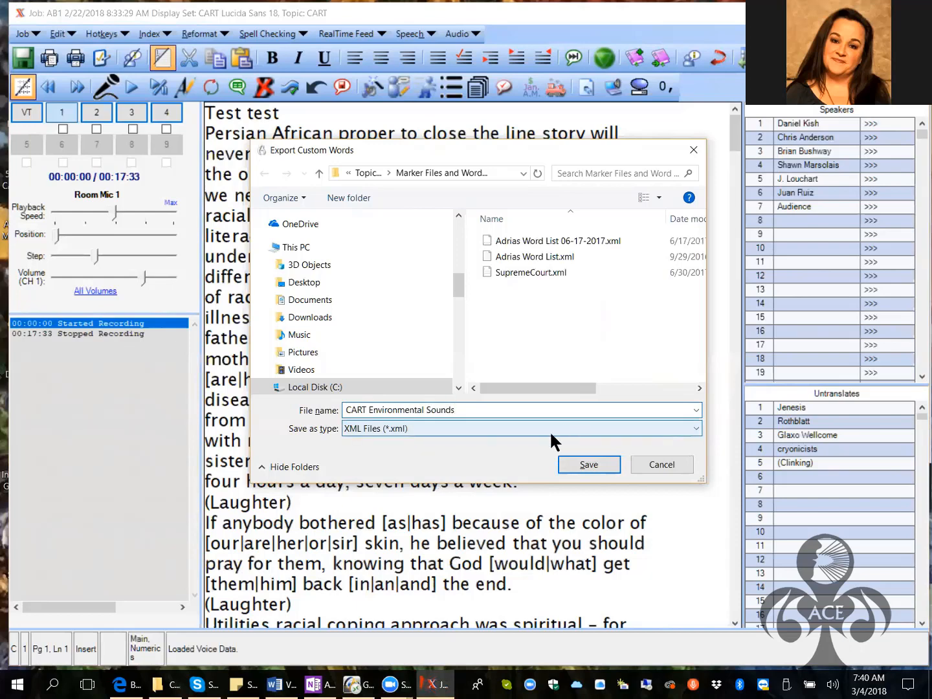
pyautogui.click(606, 464)
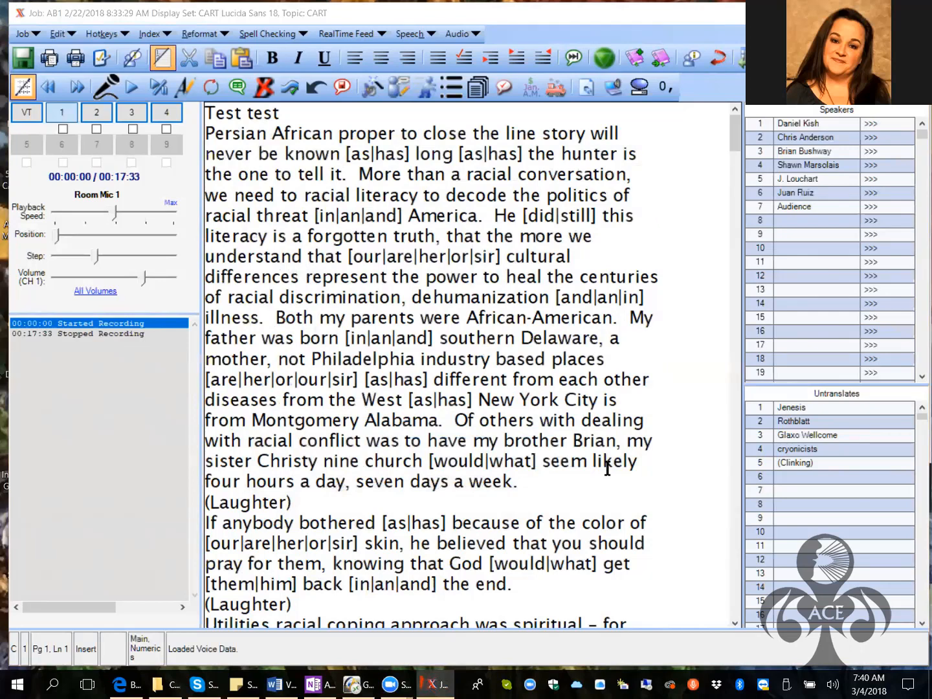
# - Switch to File Explorer and browse to C:\Topic Files\Marker Files and Word Lists
pyautogui.moveTo(170, 691)
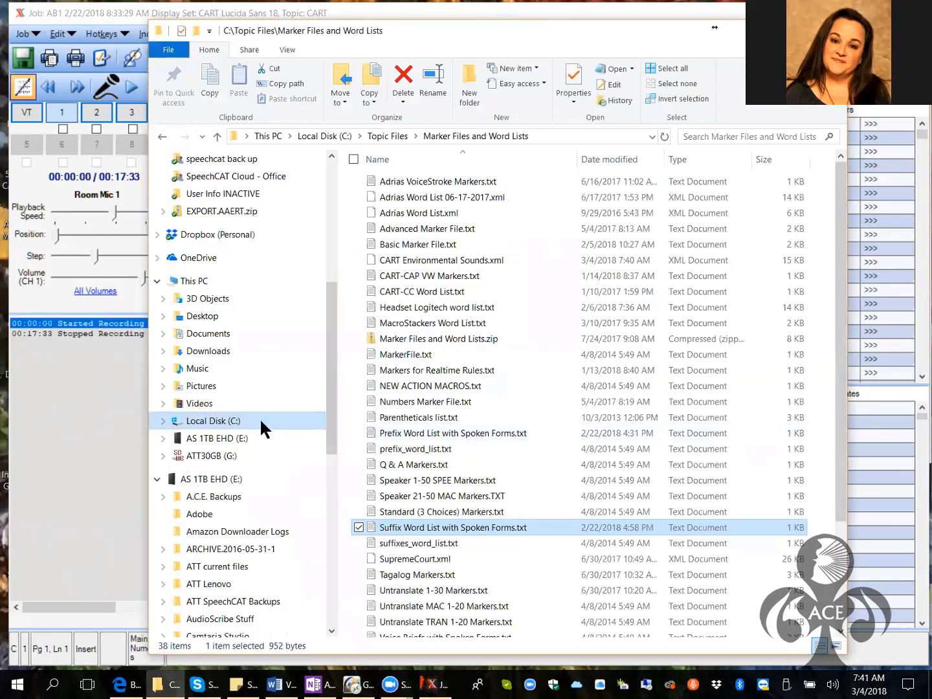
pyautogui.click(260, 421)
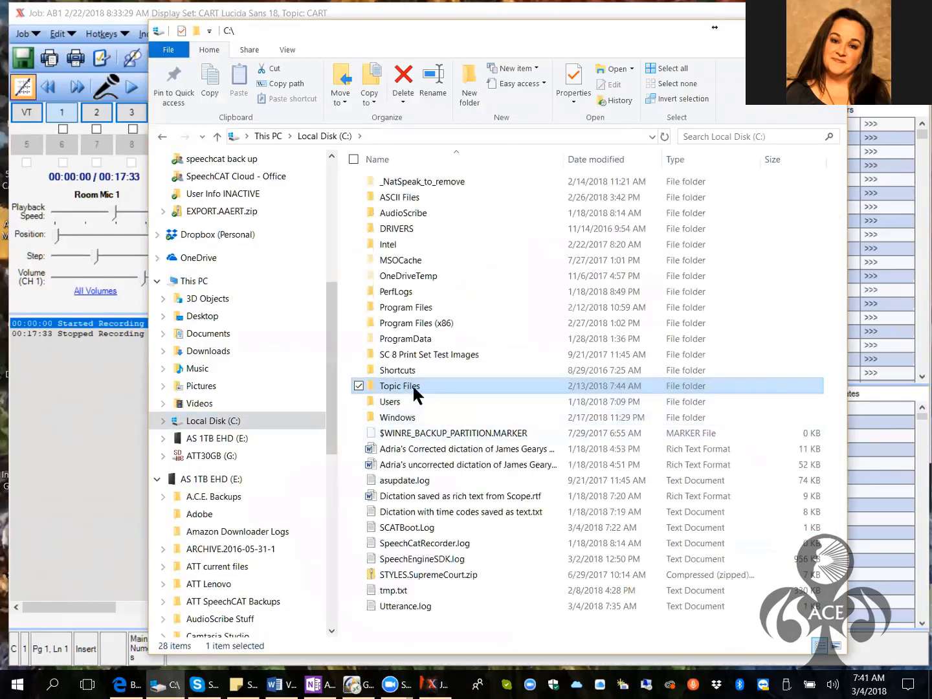
pyautogui.doubleClick(415, 387)
pyautogui.doubleClick(413, 207)
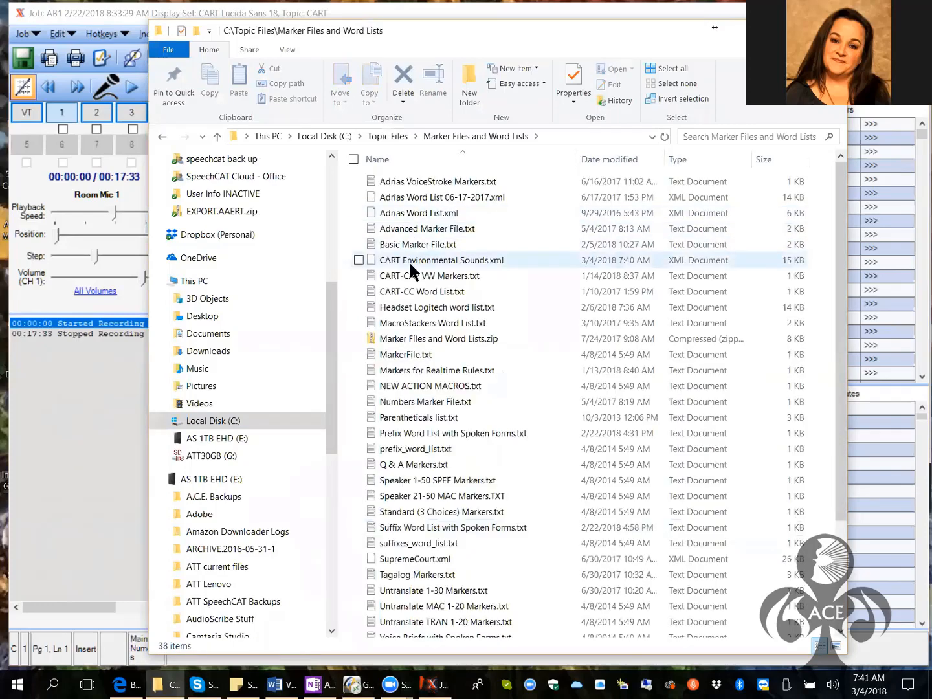
# - Try to open the exported CART Environmental Sounds.xml file
pyautogui.click(411, 264)
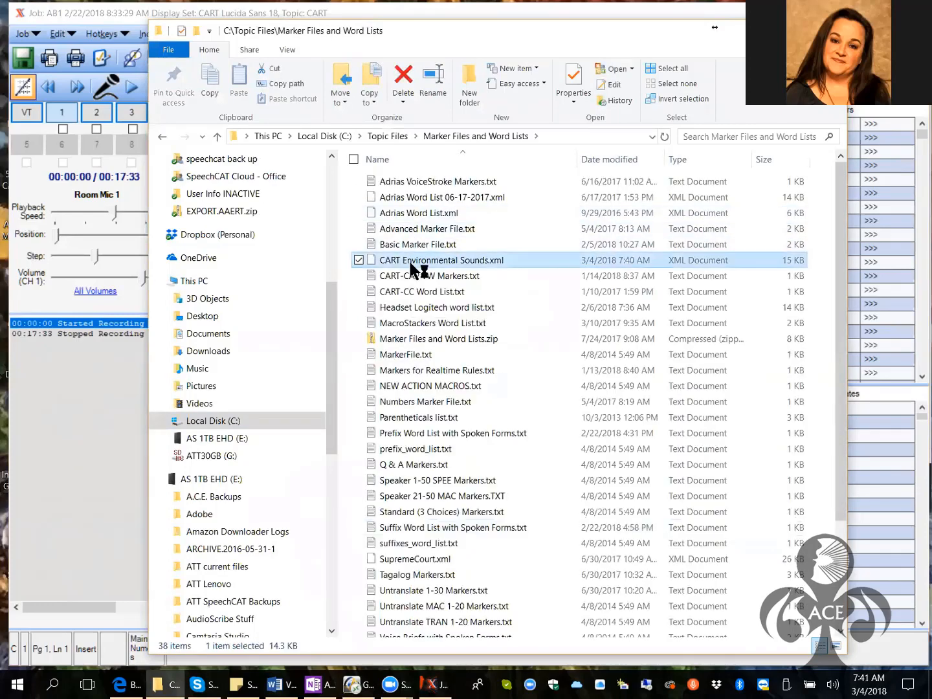
pyautogui.doubleClick(409, 259)
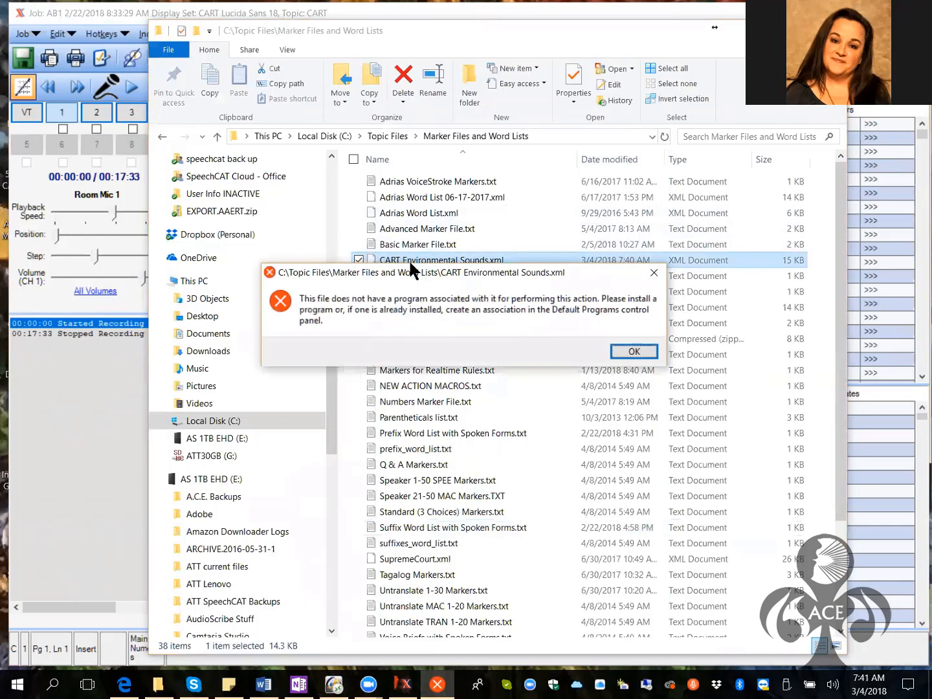
pyautogui.click(632, 350)
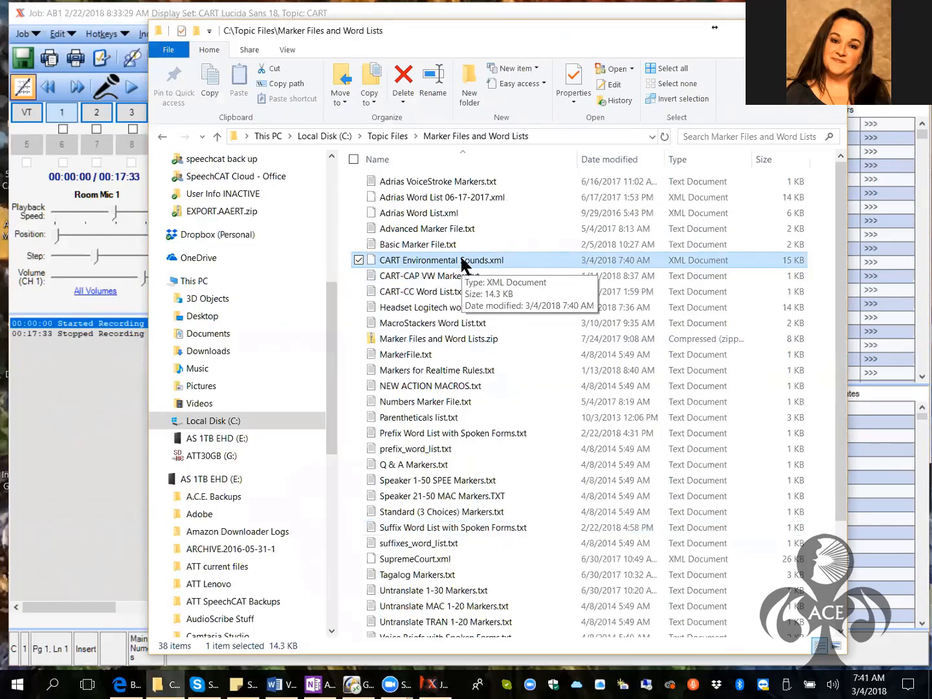
# - Open the exported CART Environmental Sounds.xml file in Notepad and widen the window to show more of each line
pyautogui.rightClick(462, 261)
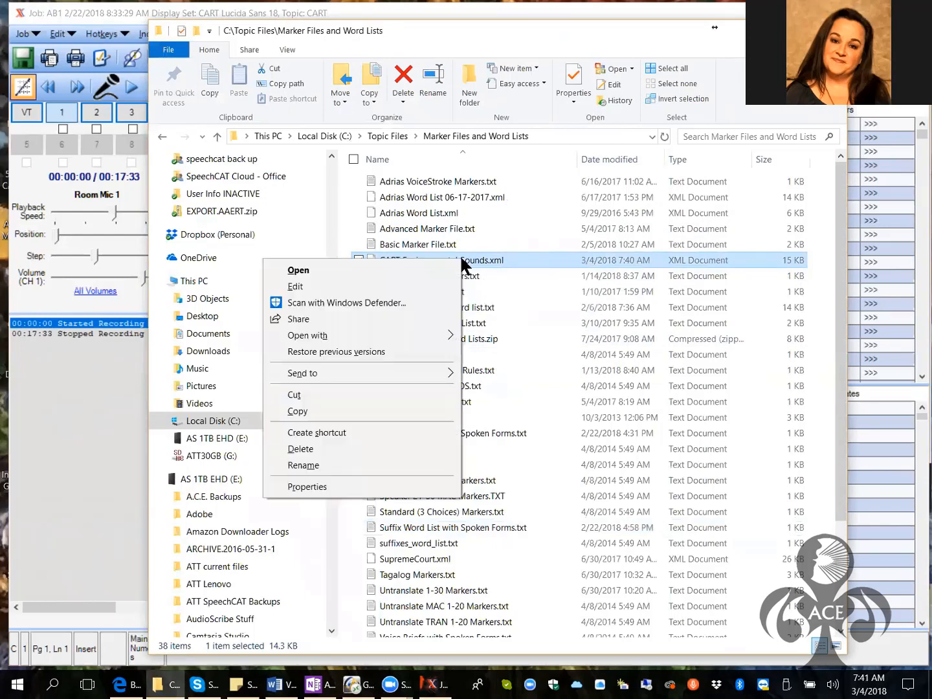
pyautogui.moveTo(412, 335)
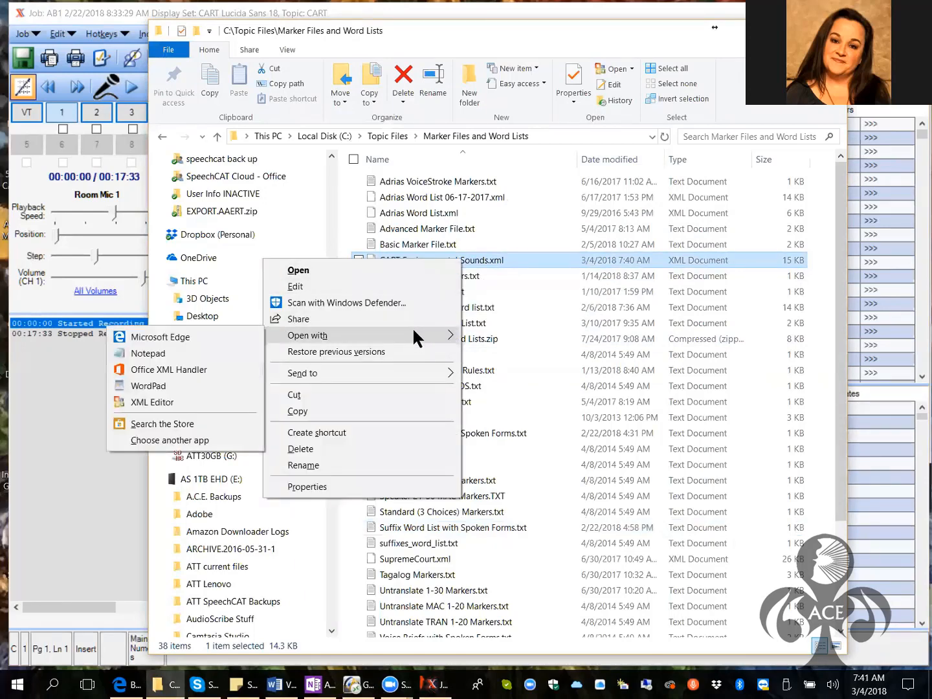
pyautogui.click(204, 360)
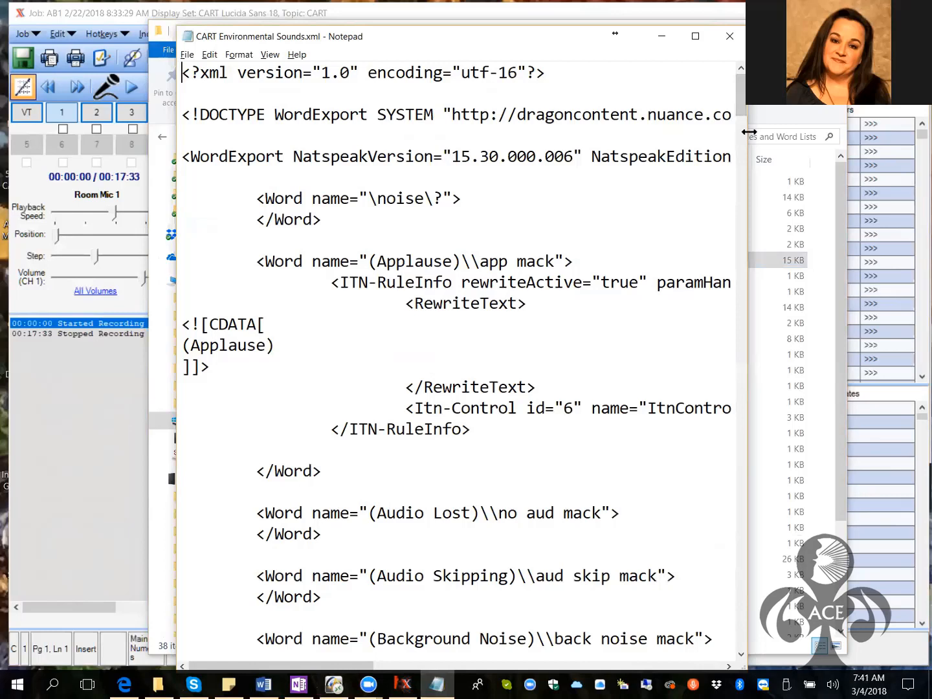
pyautogui.moveTo(749, 130); pyautogui.dragTo(880, 131)
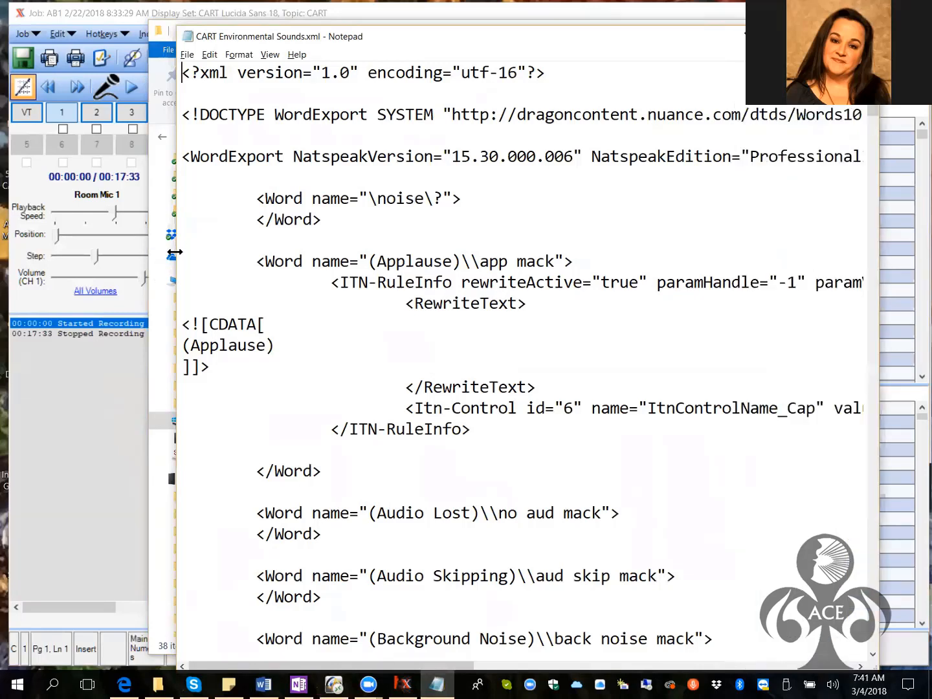
pyautogui.moveTo(176, 252); pyautogui.dragTo(41, 252)
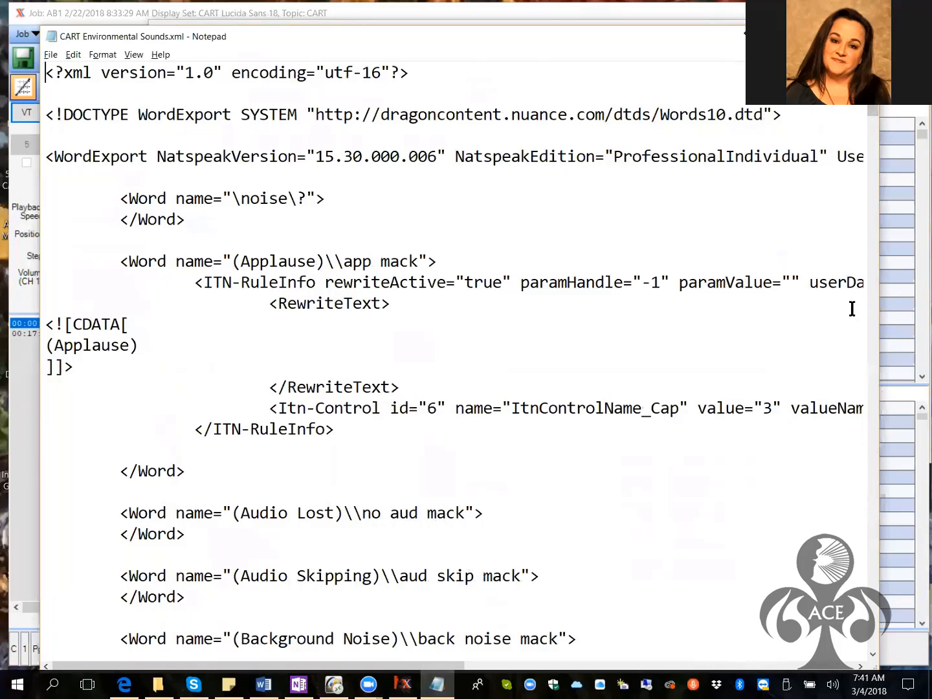
# - Look through the exported word entries in CART Environmental Sounds.xml, and close Notepad and File Explorer
pyautogui.moveTo(871, 96); pyautogui.dragTo(851, 174)
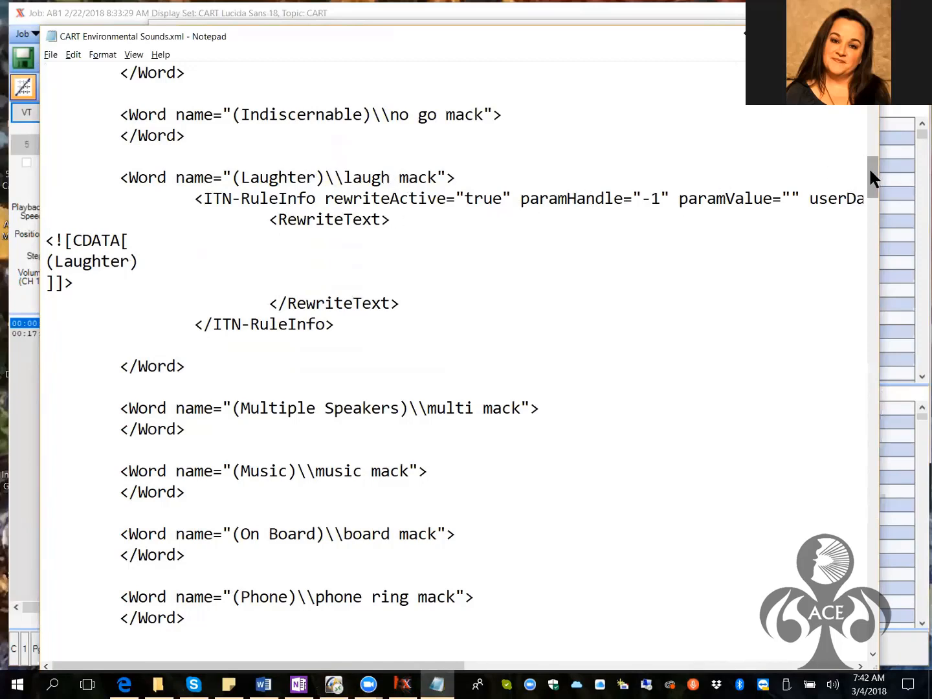
pyautogui.moveTo(870, 171); pyautogui.dragTo(844, 318)
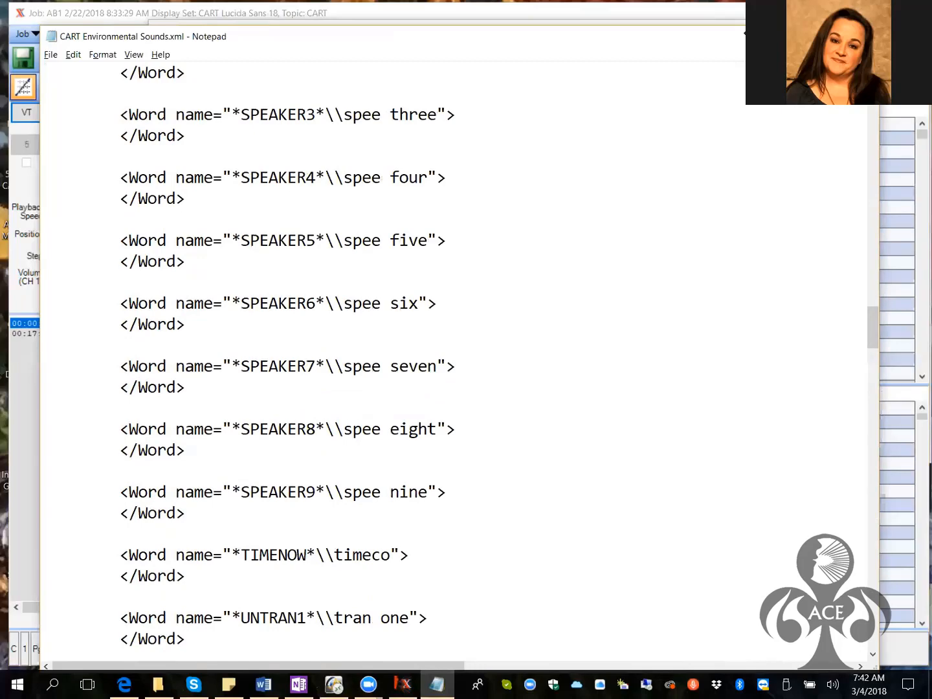
pyautogui.click(864, 36)
pyautogui.click(832, 30)
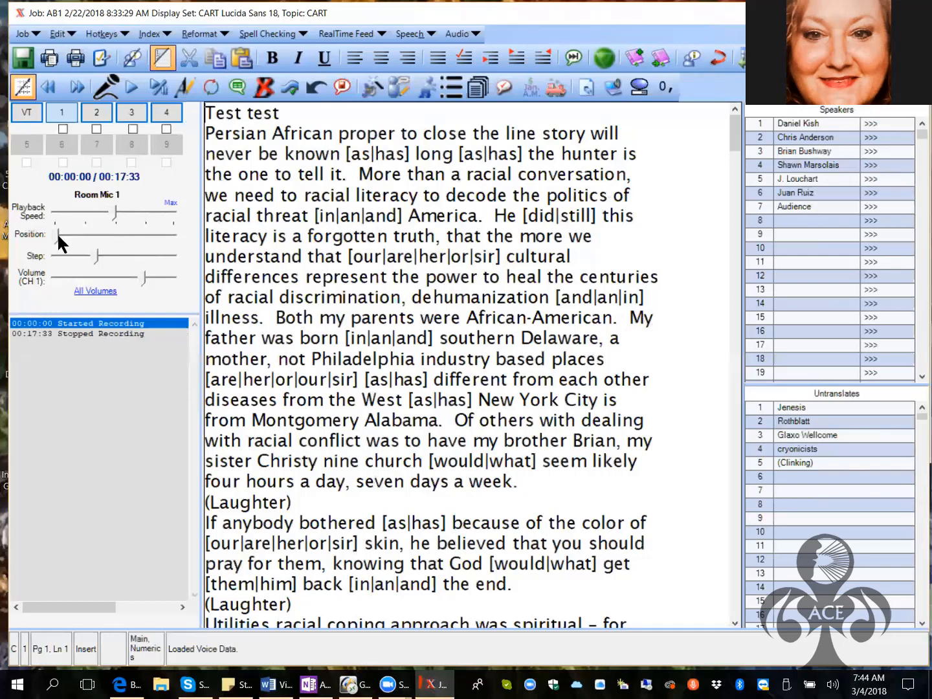
# - Advance the Room Mic 1 audio to 00:14:02 and play it back from several points in the matching transcript passage
pyautogui.moveTo(57, 232); pyautogui.dragTo(152, 232)
pyautogui.moveTo(736, 139); pyautogui.dragTo(701, 453)
pyautogui.click(312, 423)
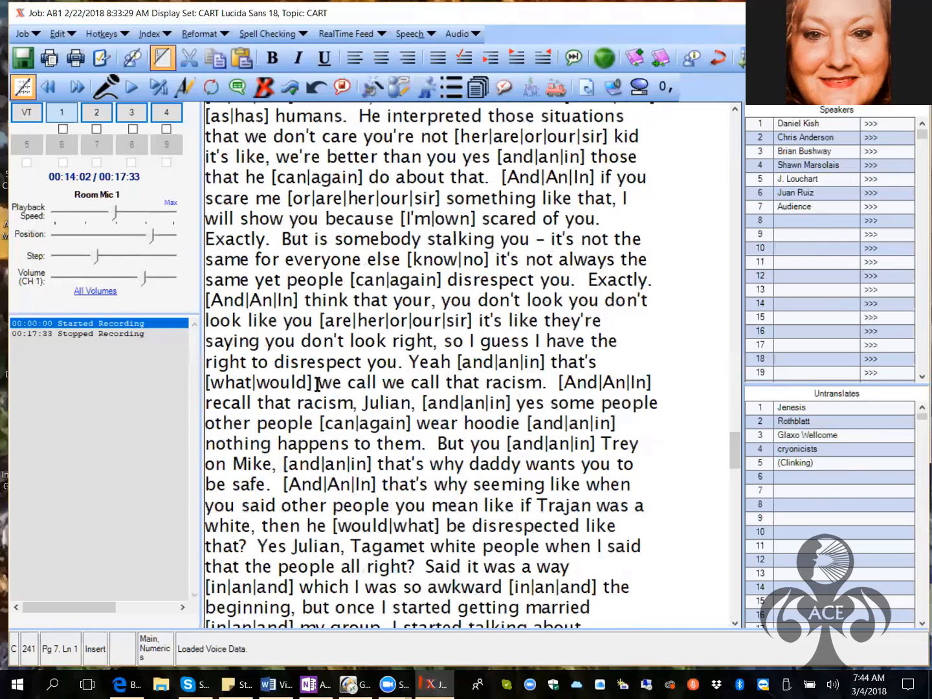
pyautogui.click(308, 216)
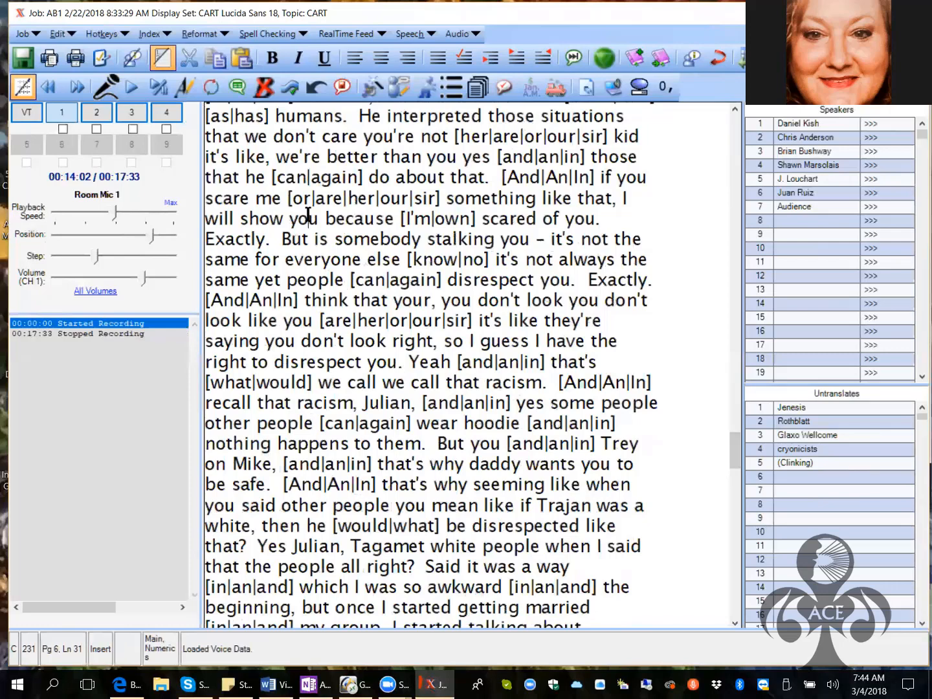
pyautogui.click(288, 160)
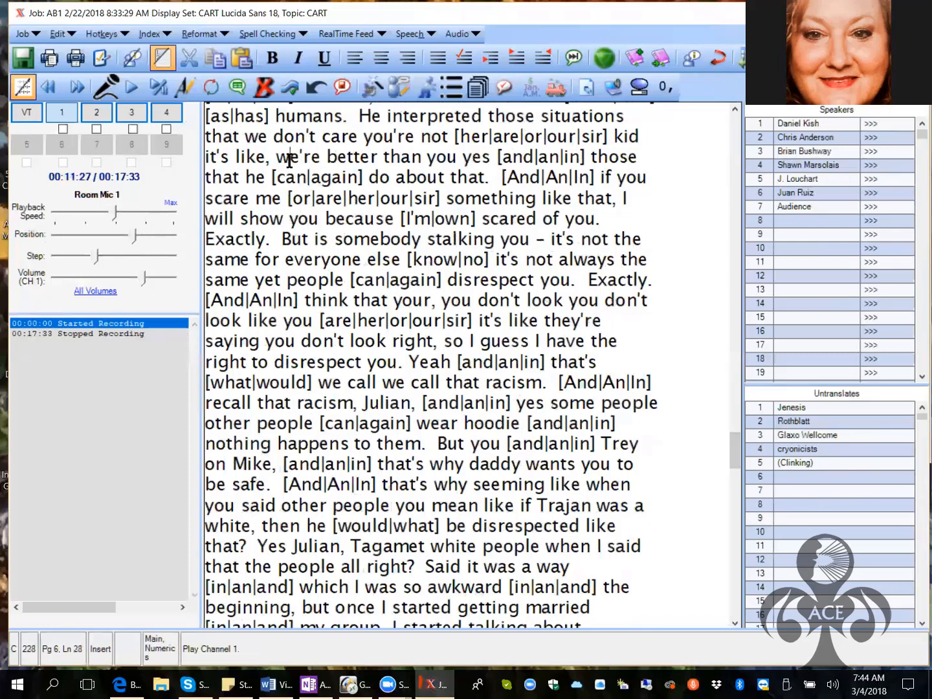
pyautogui.click(311, 442)
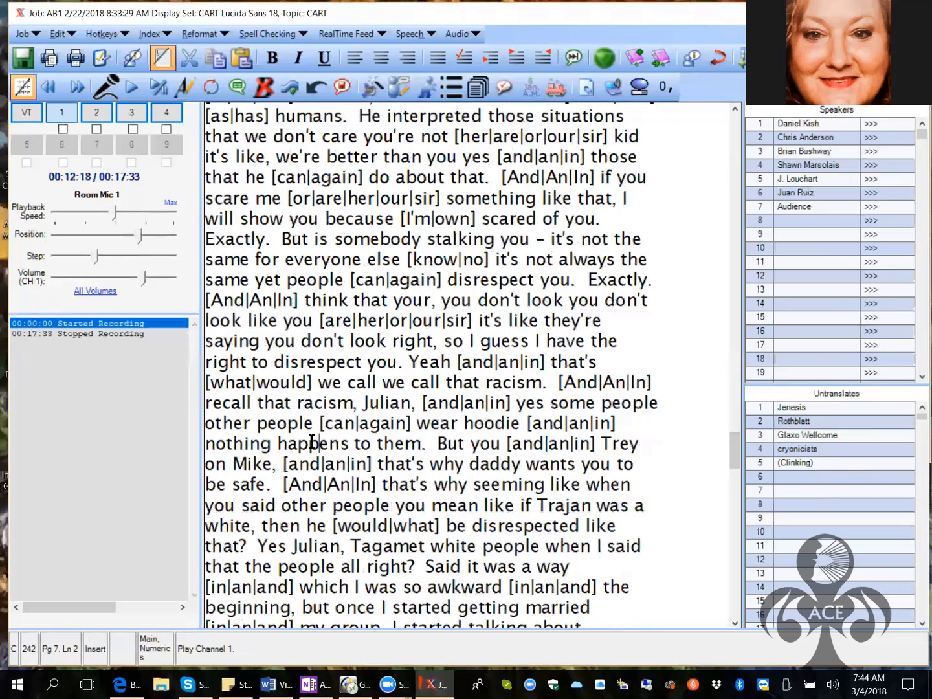
pyautogui.click(311, 406)
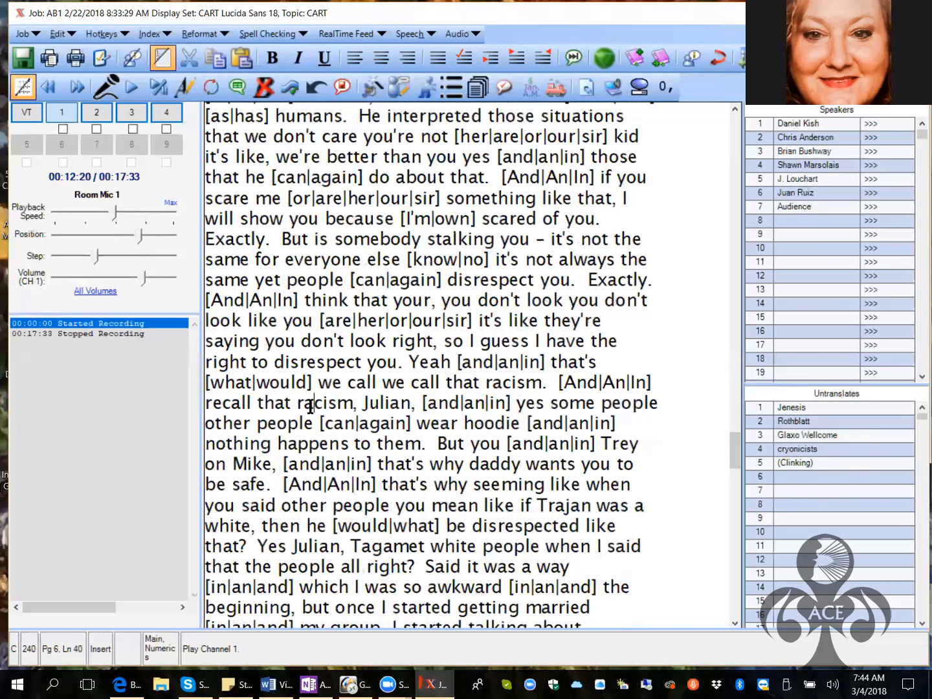
pyautogui.click(325, 548)
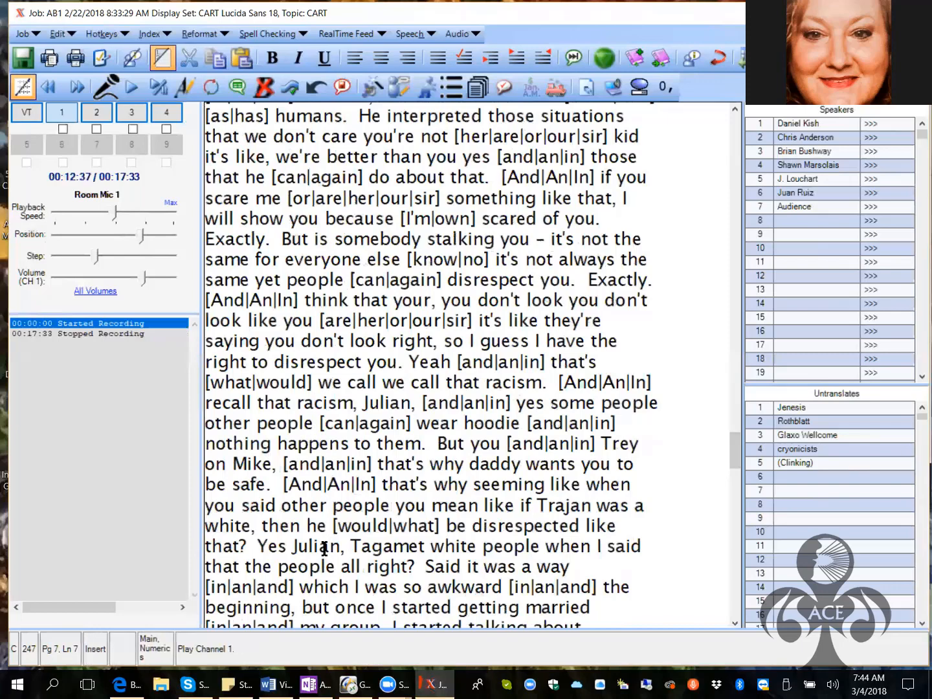
# - Play the audio from two points further down the transcript, and highlight the utterance beginning "Dangerous" around the sentence starting "That"
pyautogui.scroll(-1, 735, 457)
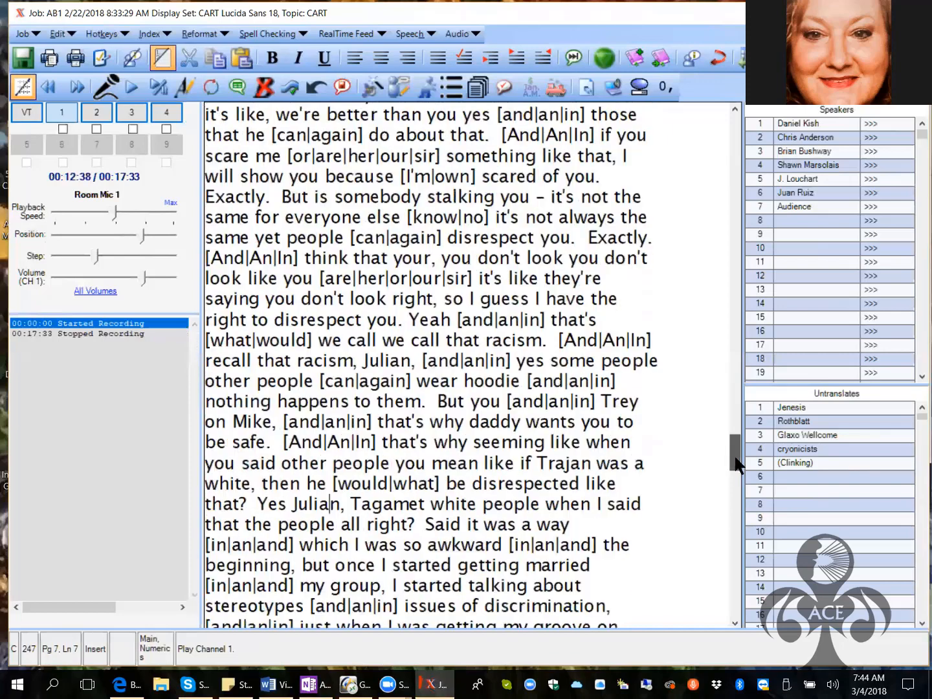
pyautogui.scroll(-6, 734, 457)
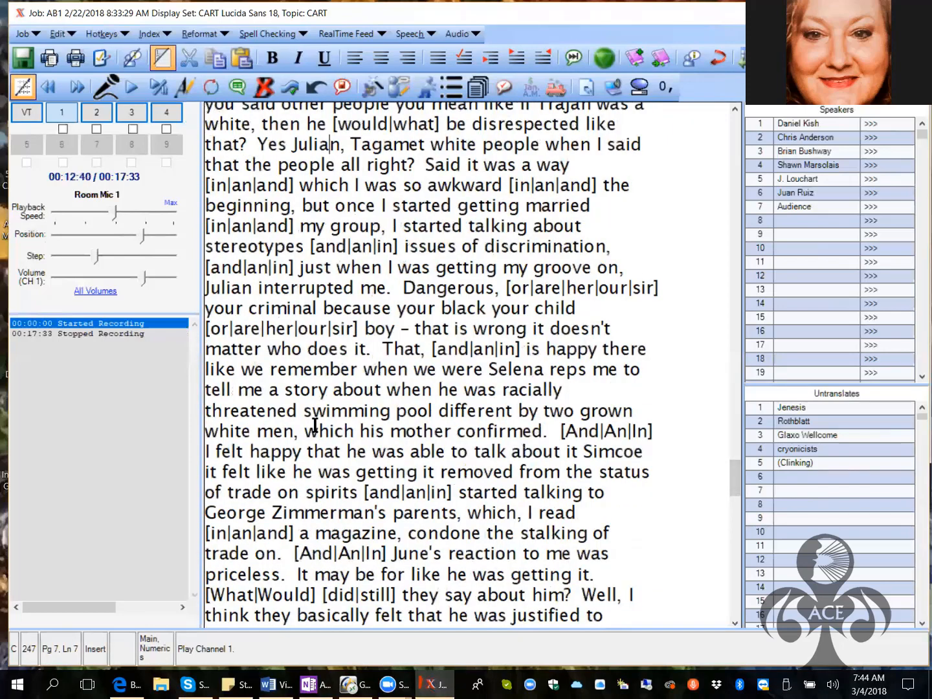
pyautogui.click(315, 428)
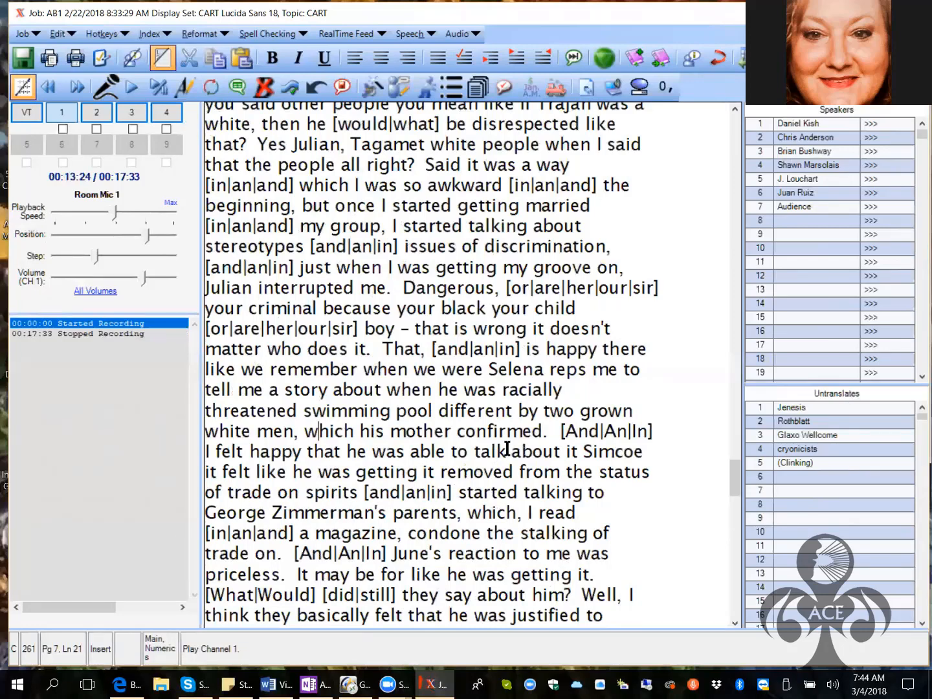
pyautogui.click(392, 350)
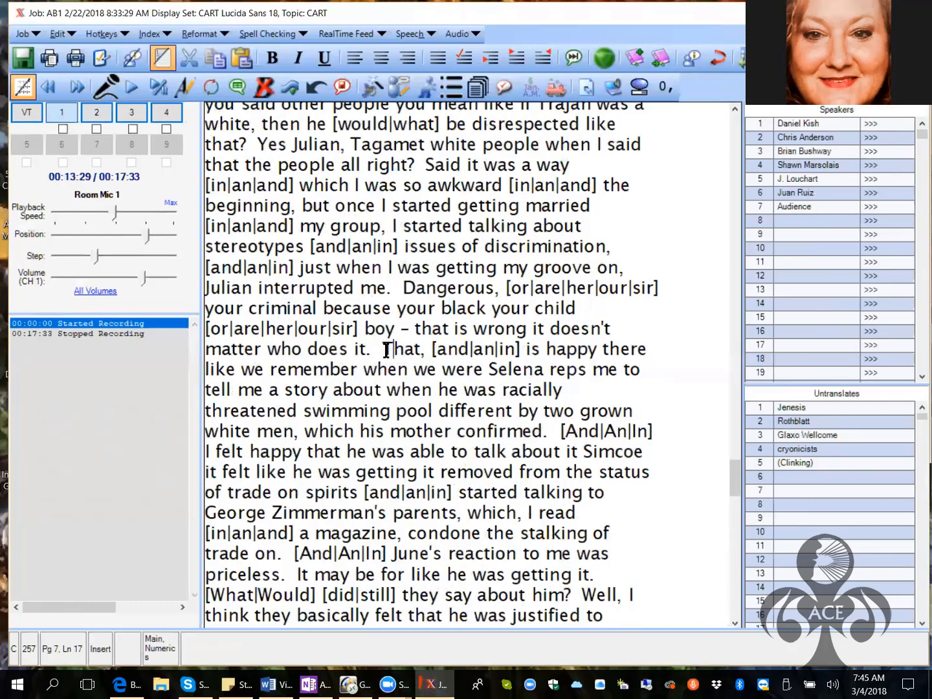
pyautogui.click(184, 87)
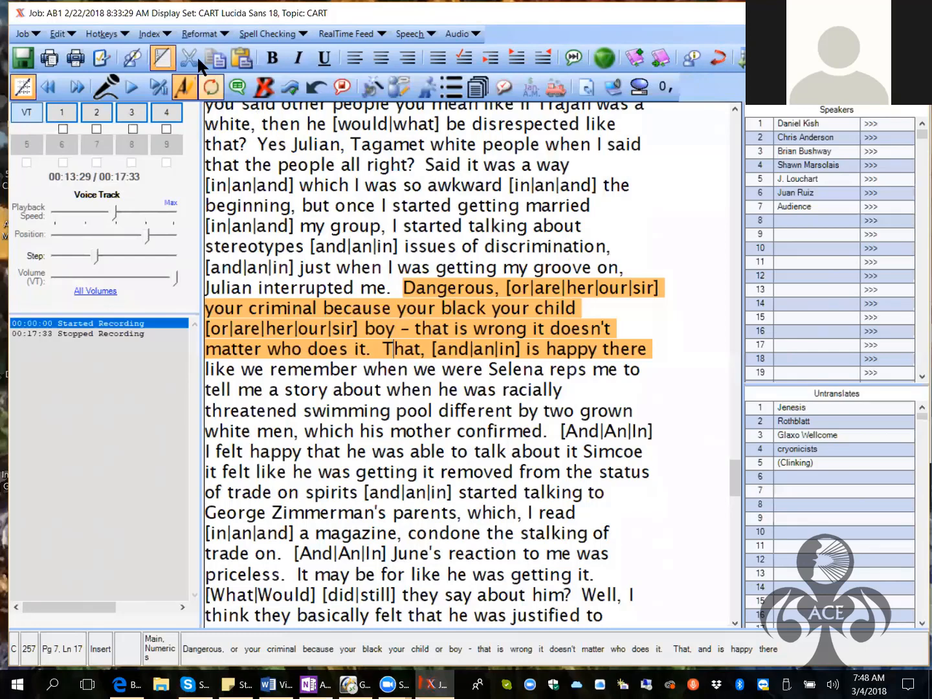
# - Open the Realtime Rules, look through the Numerics folder's phrase replacements, and close that file
pyautogui.click(70, 35)
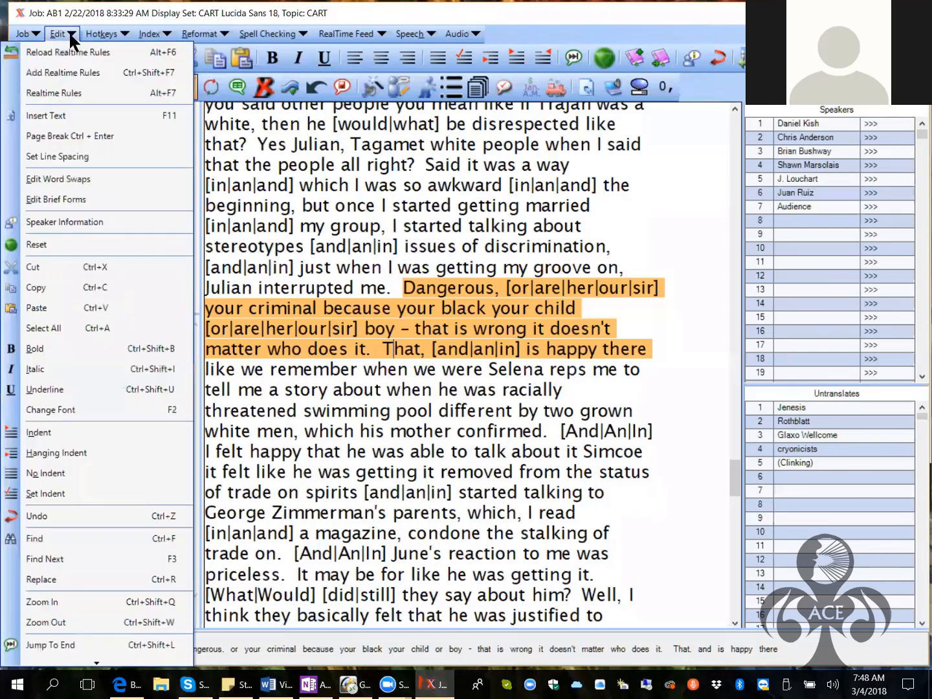
pyautogui.click(72, 96)
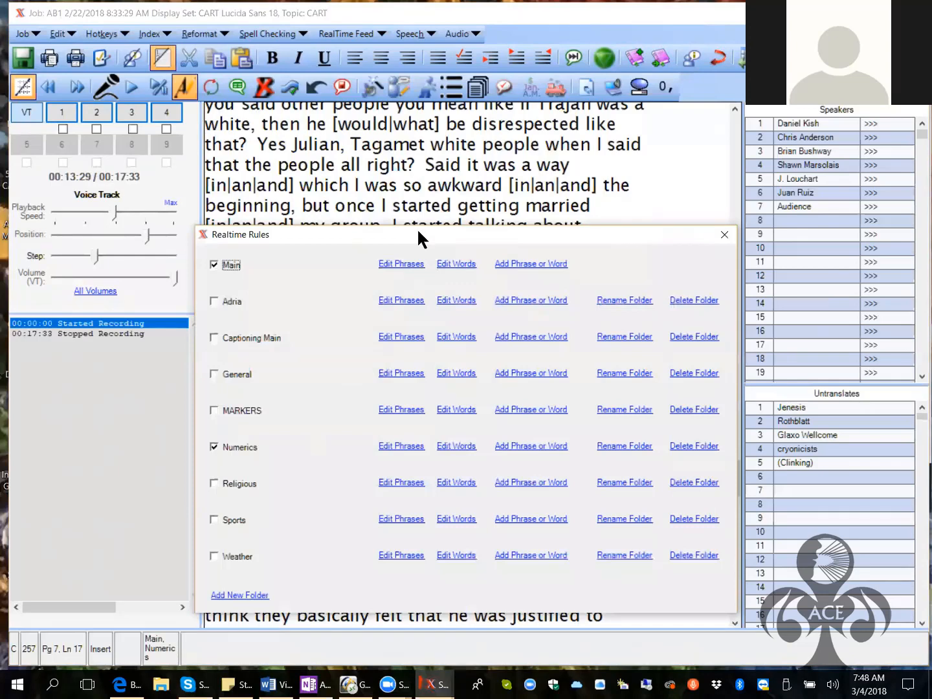
pyautogui.moveTo(418, 233); pyautogui.dragTo(400, 200)
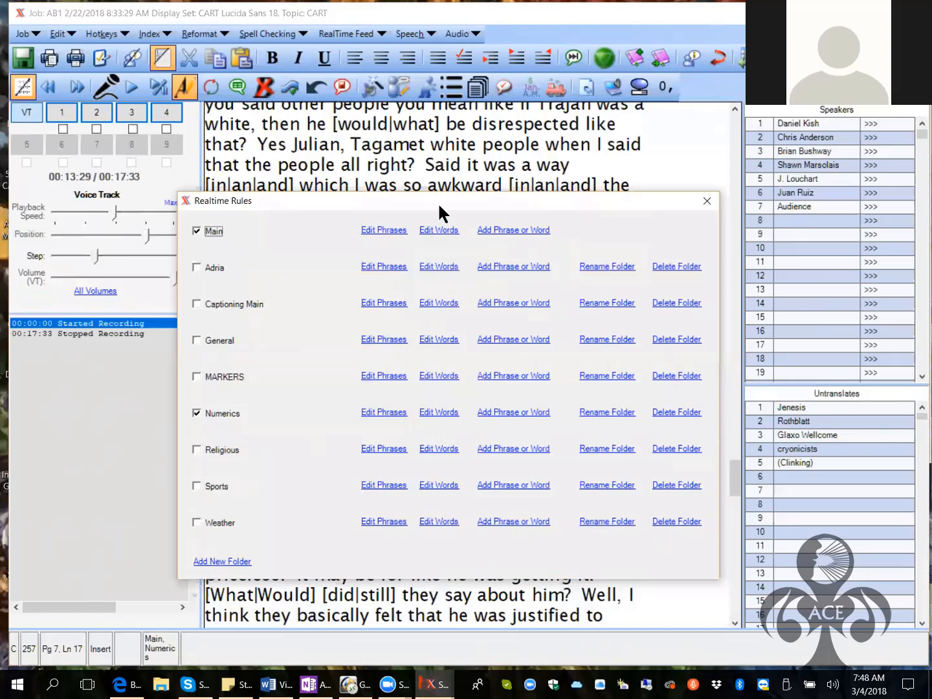
pyautogui.moveTo(438, 202); pyautogui.dragTo(471, 114)
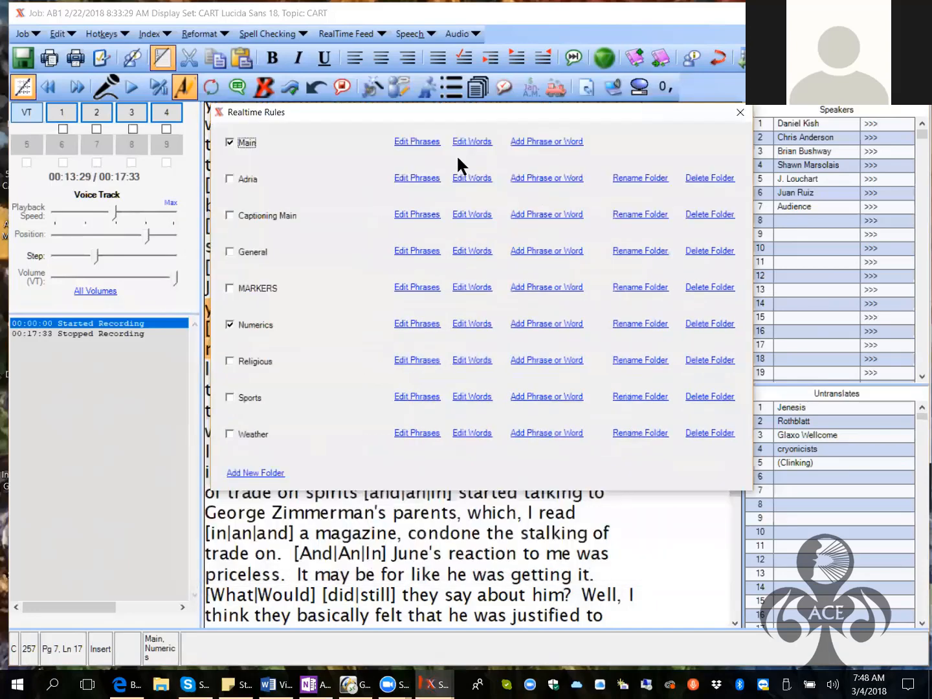
pyautogui.click(421, 326)
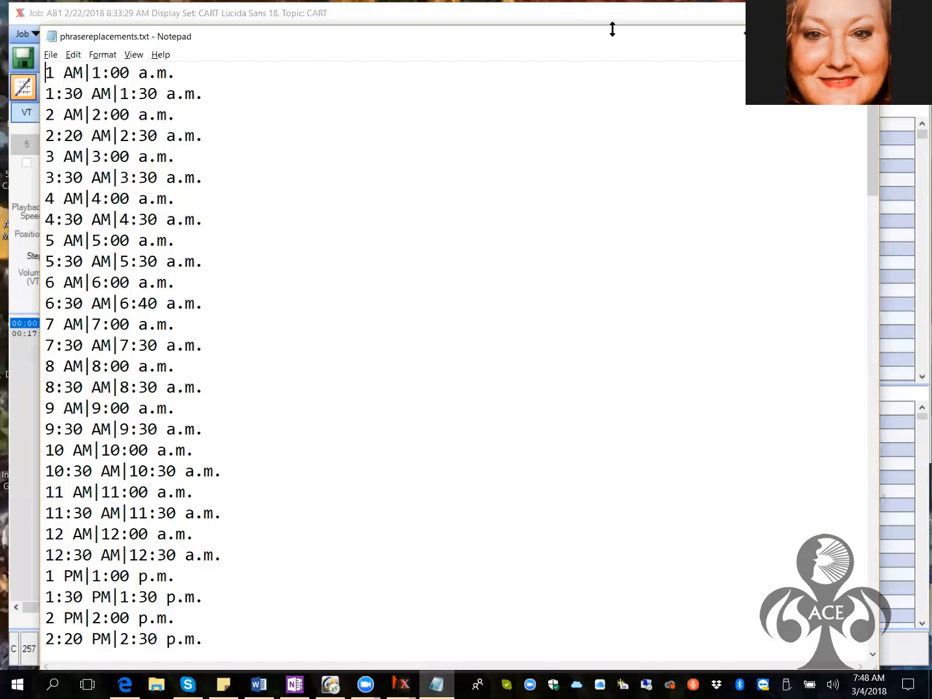
pyautogui.moveTo(613, 29); pyautogui.dragTo(626, 50)
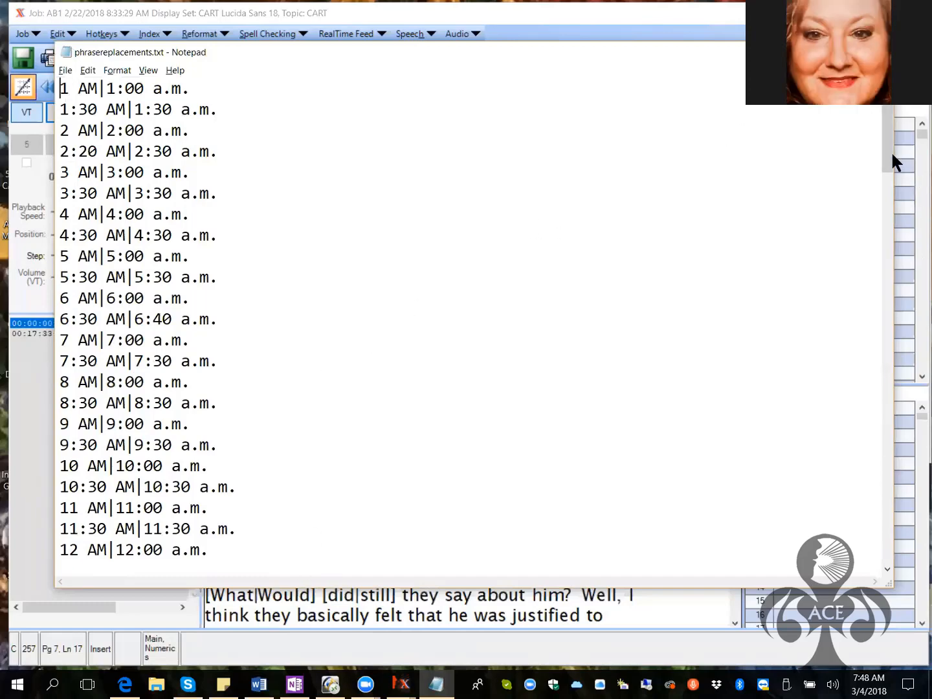
pyautogui.moveTo(887, 151); pyautogui.dragTo(847, 556)
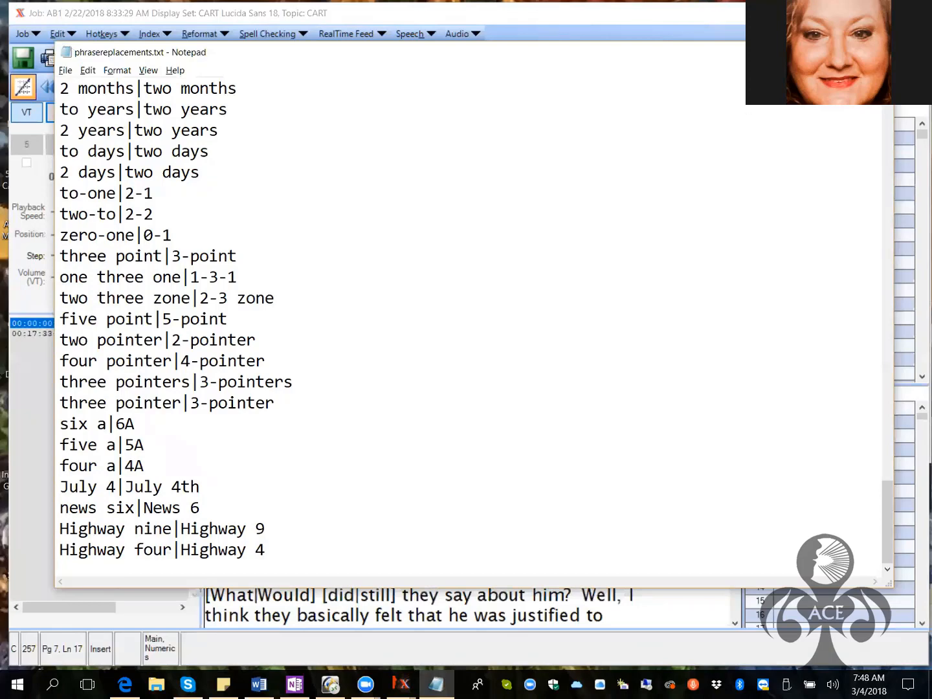
pyautogui.hotkey('alt', 'F4')
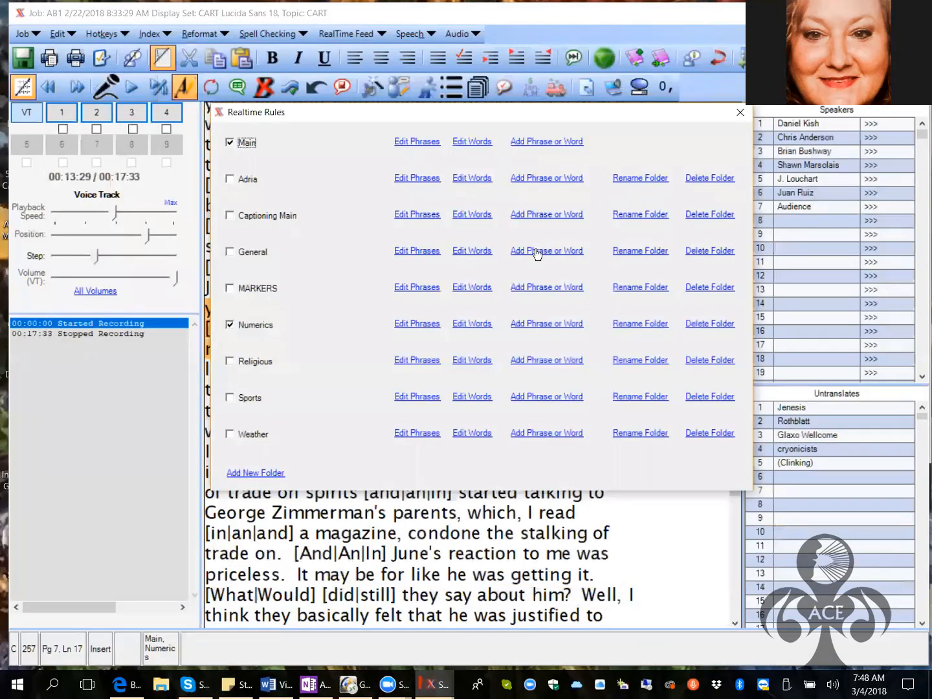
# - Look through the Numerics folder's word replacements in a narrower window, and close the file and the Realtime Rules
pyautogui.click(483, 329)
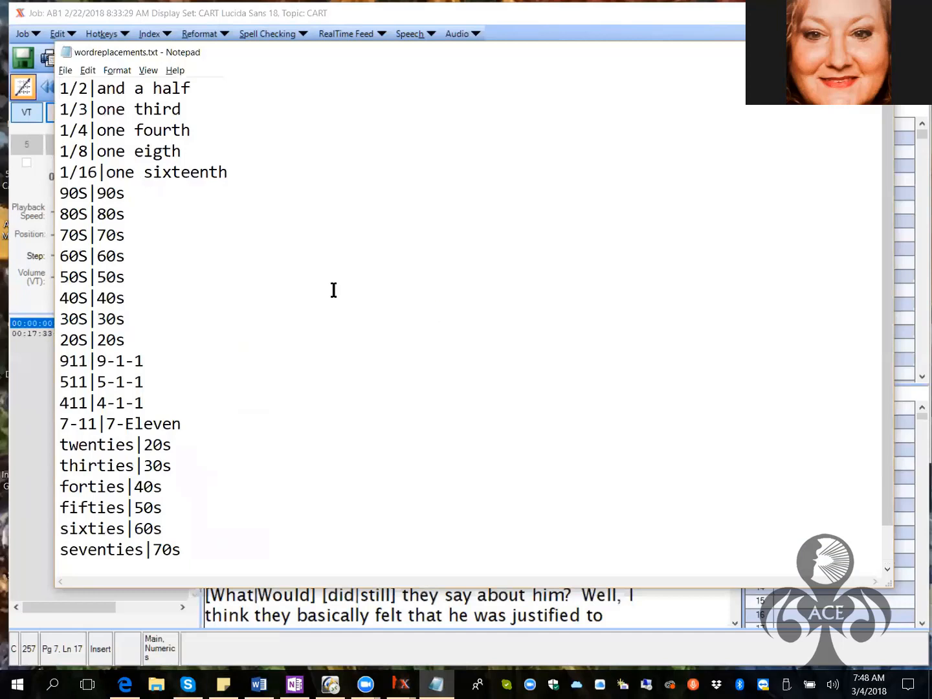
pyautogui.moveTo(883, 215); pyautogui.dragTo(891, 152)
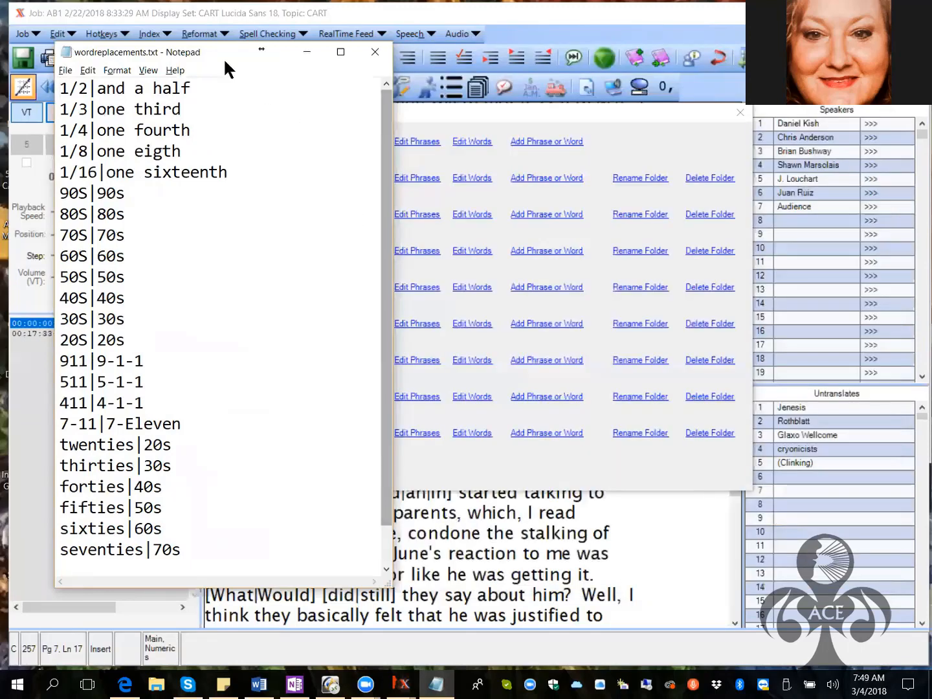
pyautogui.moveTo(205, 49); pyautogui.dragTo(209, 48)
pyautogui.moveTo(337, 61); pyautogui.dragTo(345, 65)
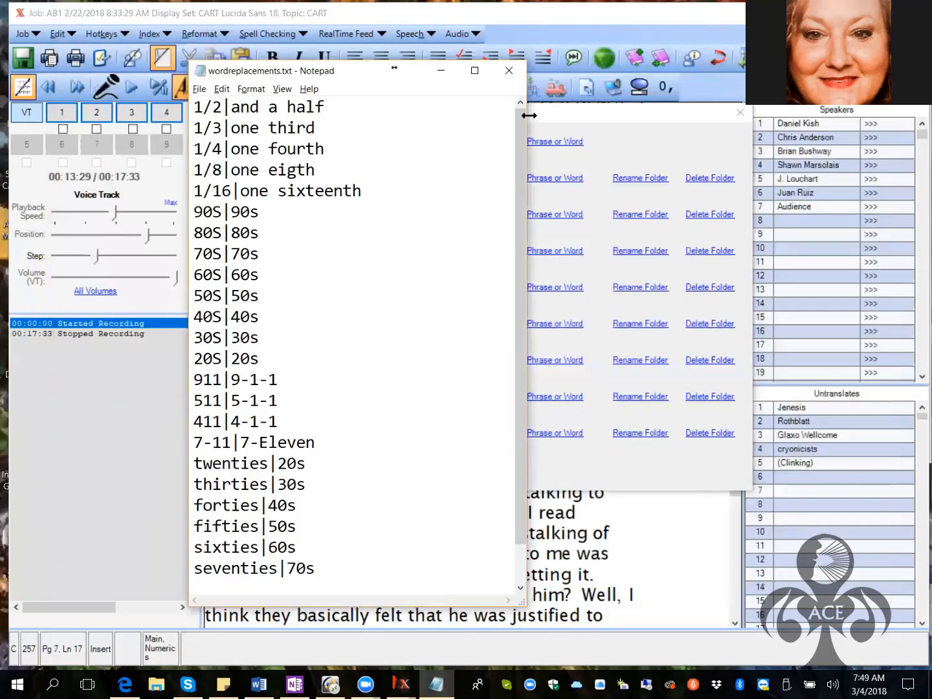
pyautogui.click(516, 68)
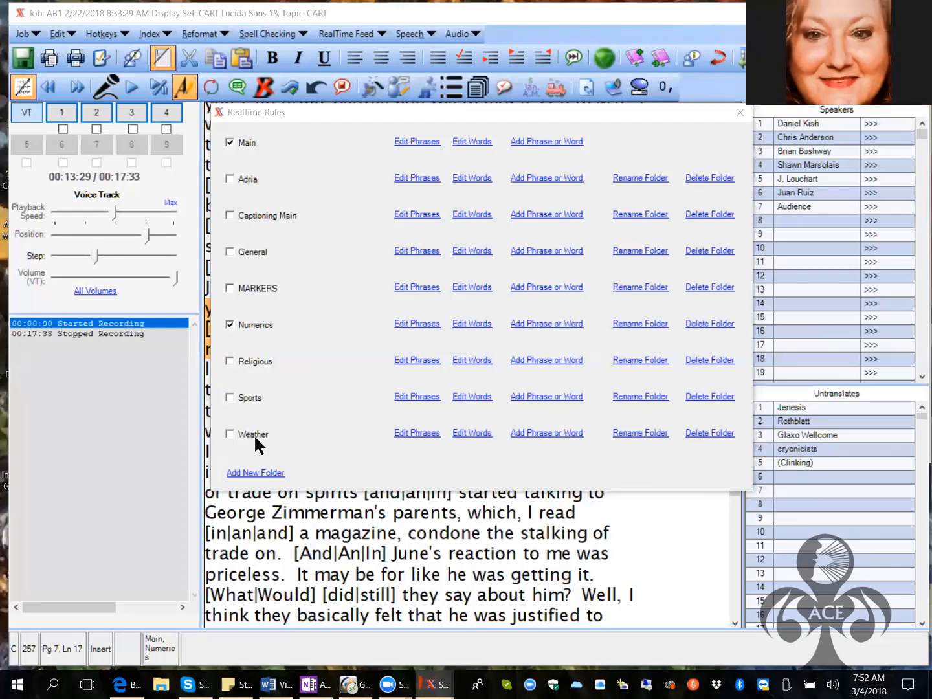
pyautogui.click(740, 114)
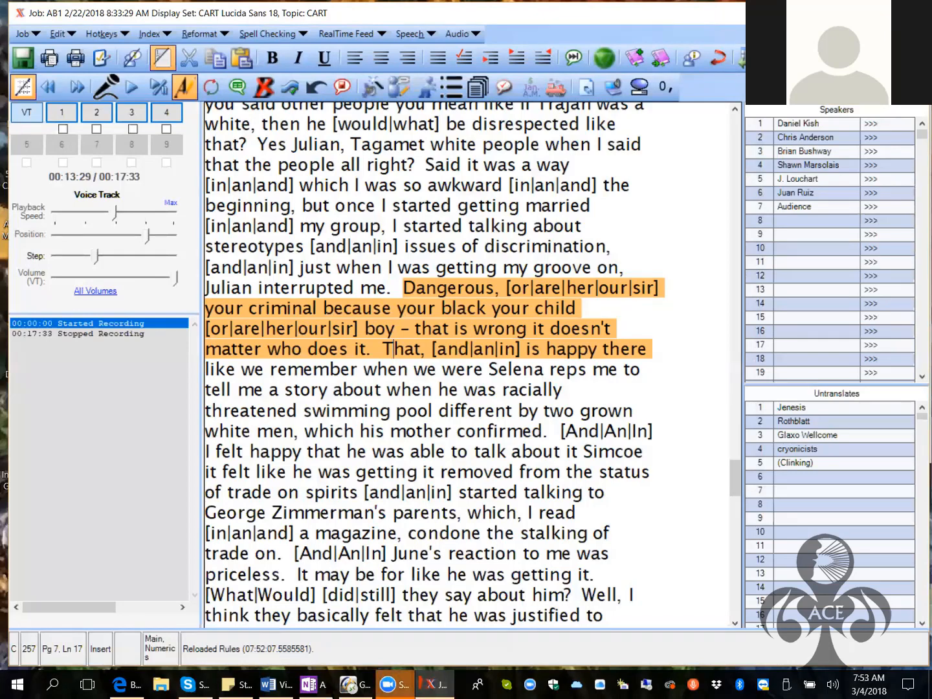
# - In Dragon's Auto-Formatting options, set numbers to be formatted when greater than or equal to 0, and apply the settings
pyautogui.moveTo(408, 690)
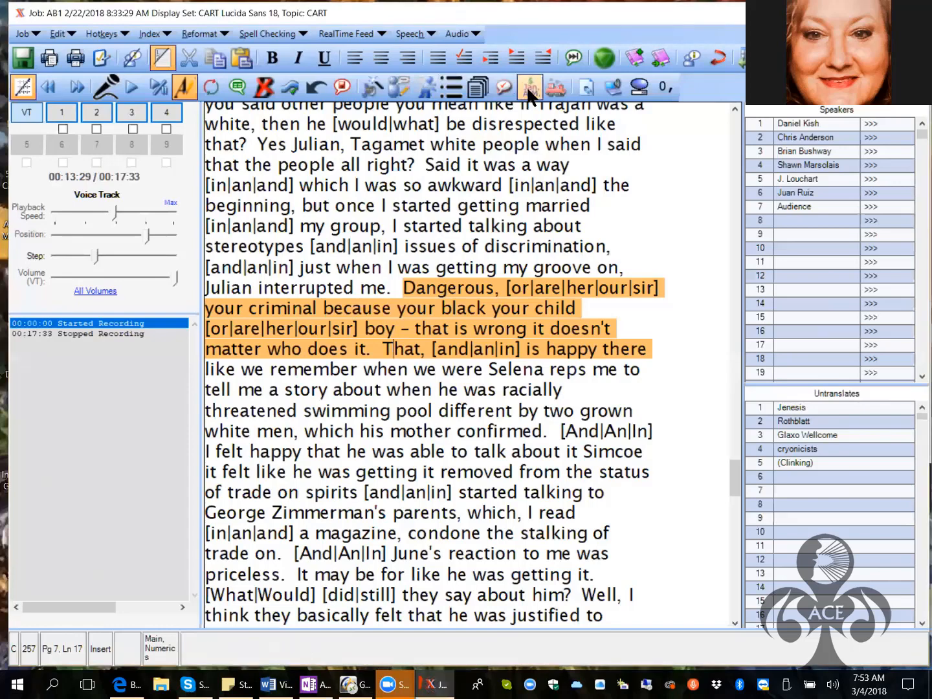
pyautogui.click(529, 94)
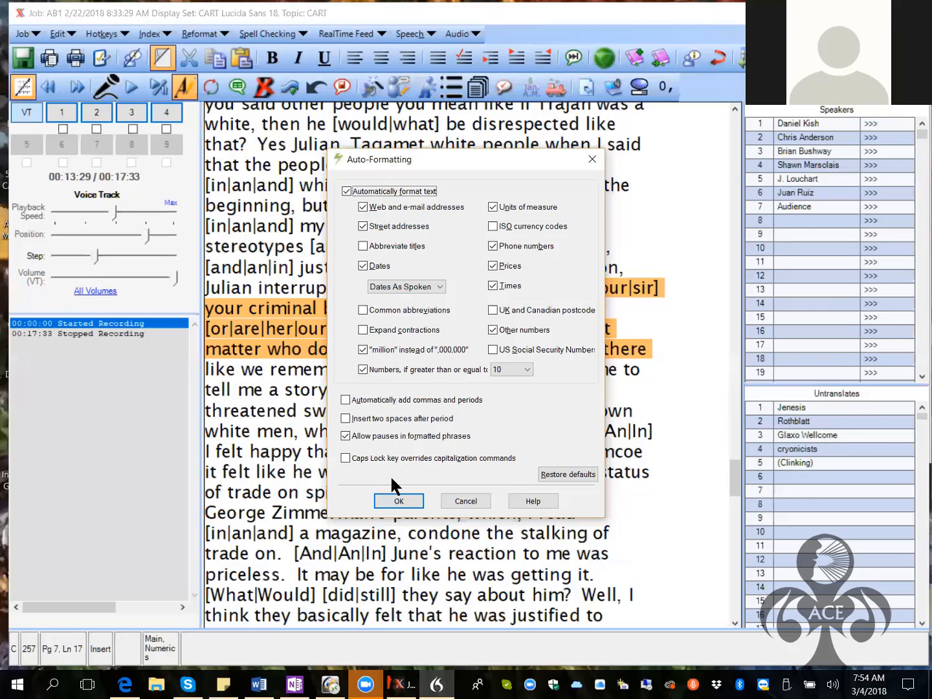
pyautogui.click(527, 369)
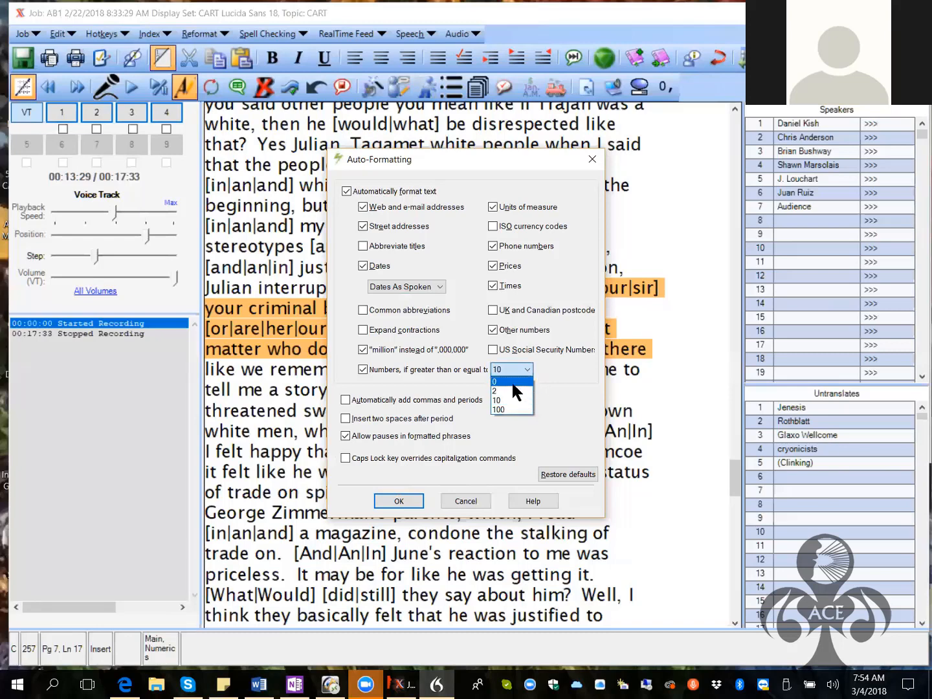
pyautogui.click(513, 382)
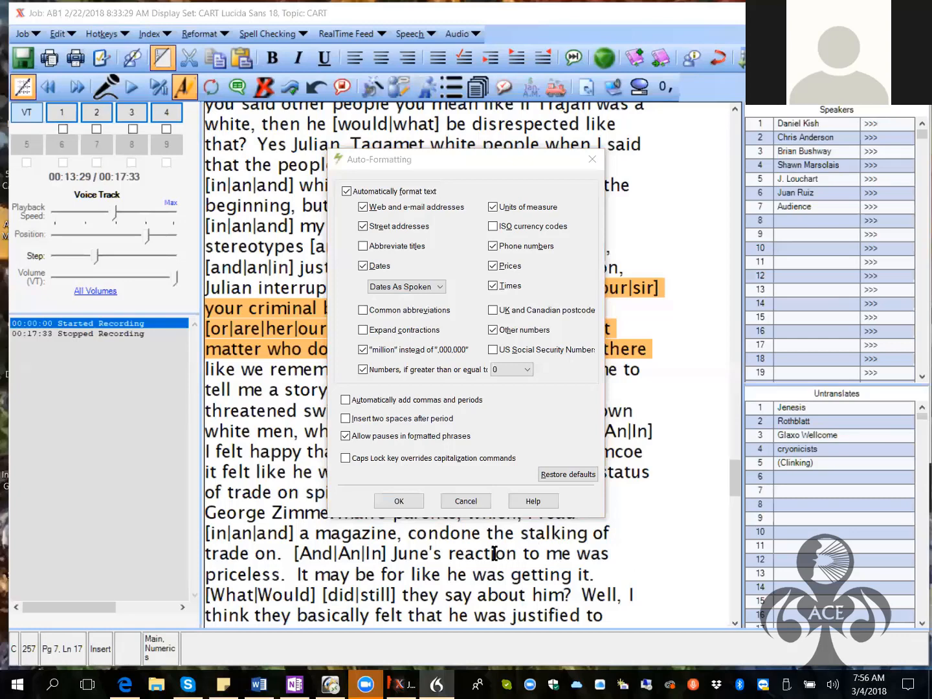
pyautogui.click(403, 502)
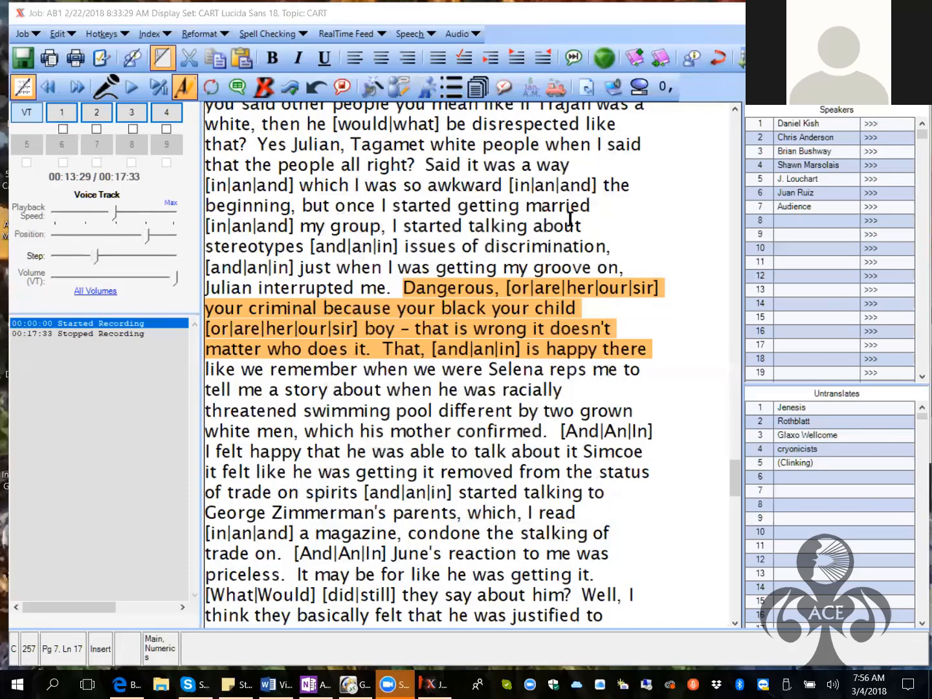
# - Place the cursor after "I started talking about" in the transcript and turn off the utterance highlighting
pyautogui.click(701, 233)
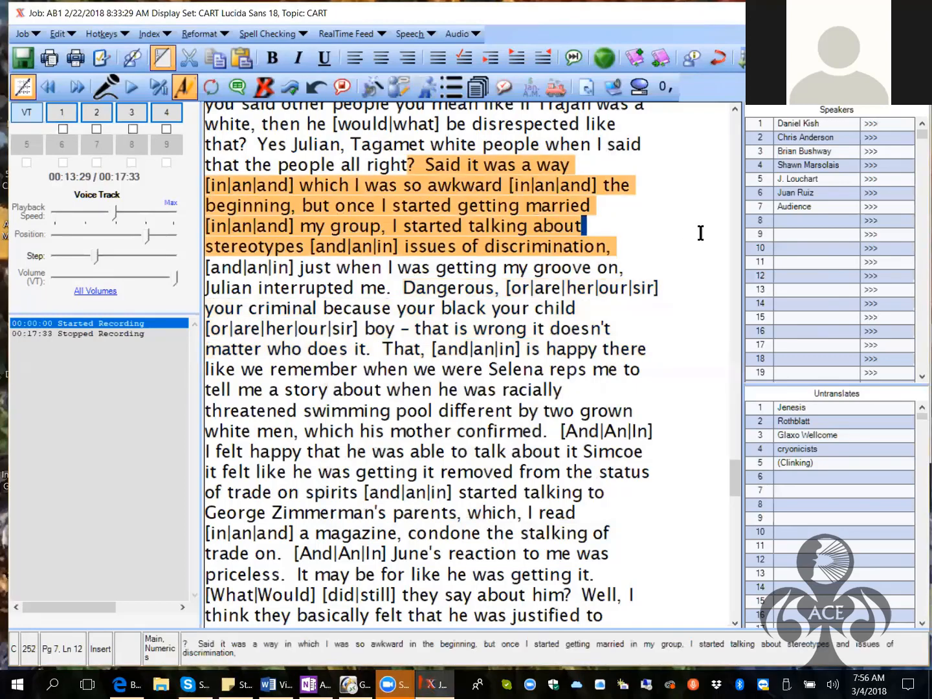
pyautogui.click(184, 85)
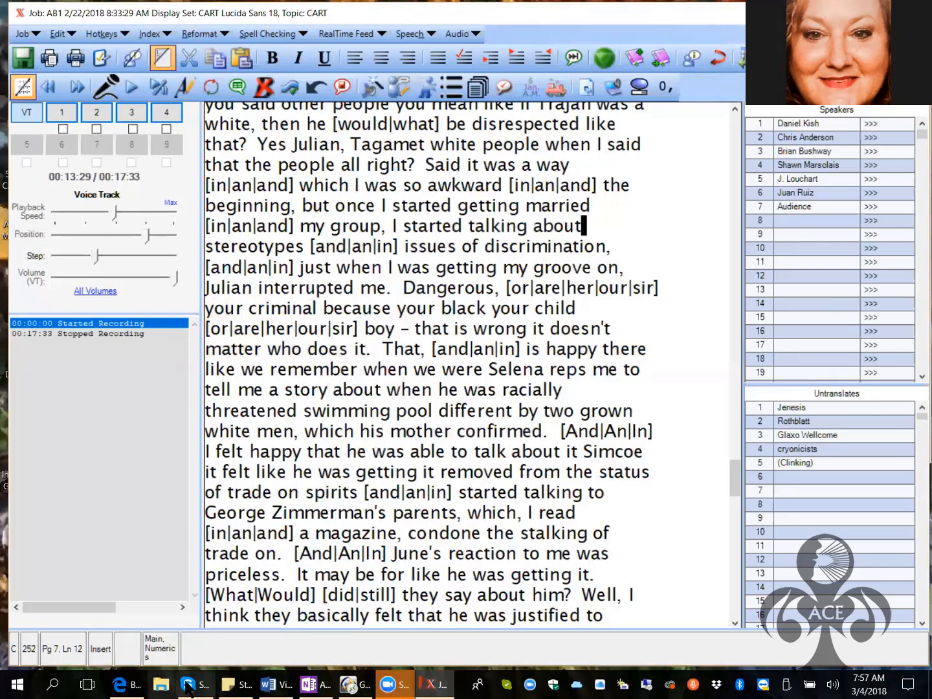
# - Switch to File Explorer and open the Marker Files and Word Lists folder inside C:\Topic Files
pyautogui.moveTo(189, 688)
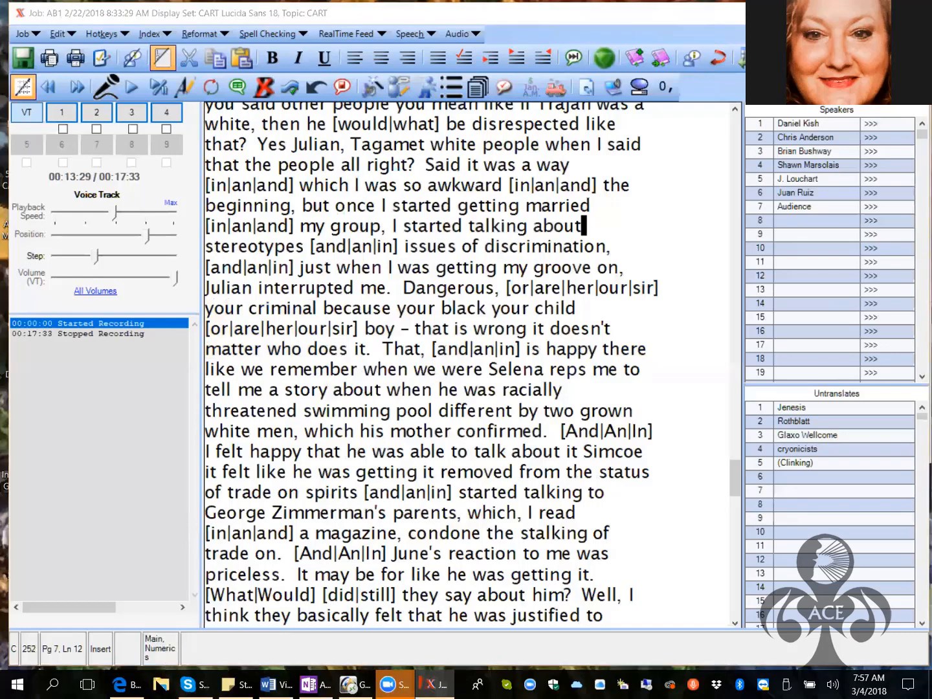
pyautogui.click(161, 686)
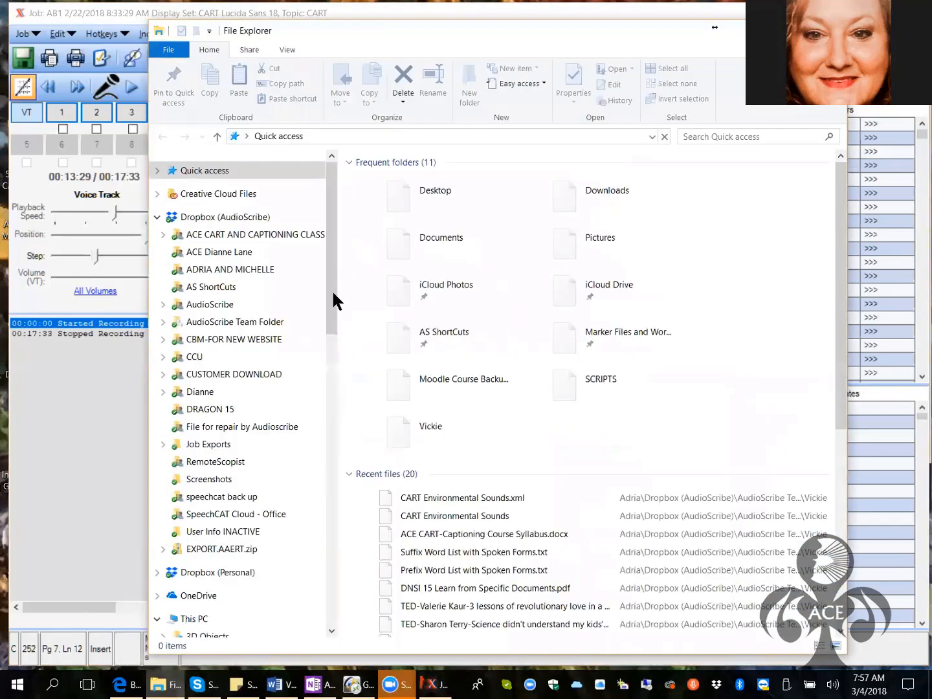
pyautogui.scroll(-1, 323, 349)
pyautogui.scroll(-5, 323, 359)
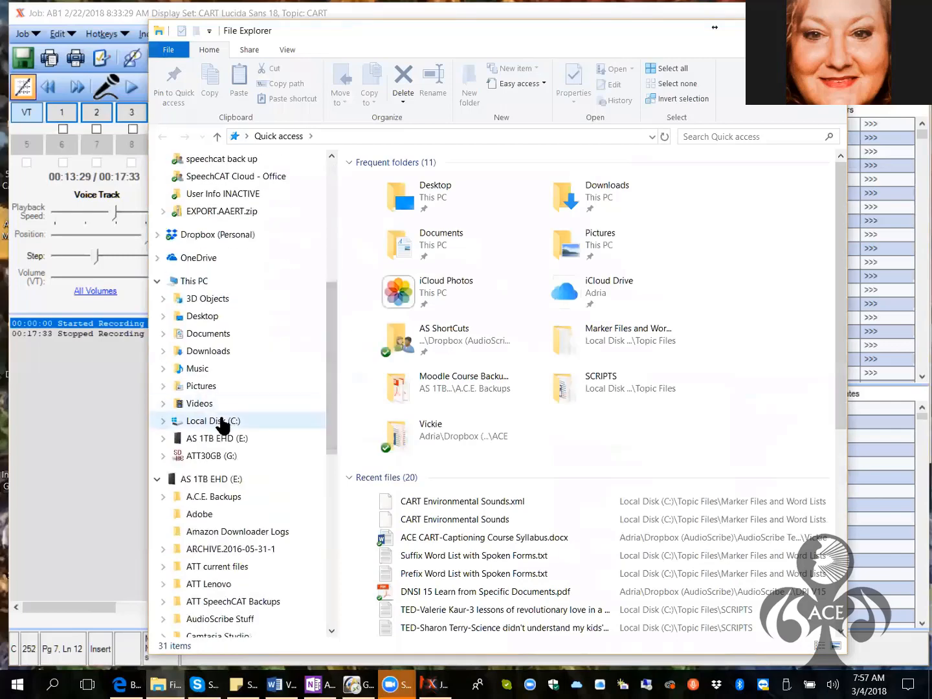
pyautogui.click(217, 421)
pyautogui.click(395, 385)
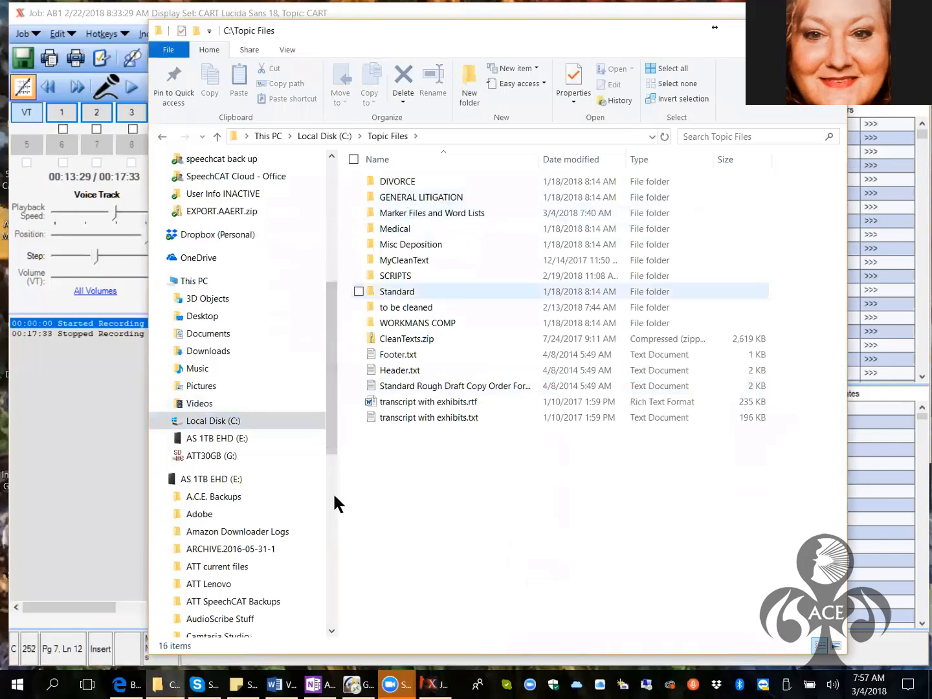
pyautogui.doubleClick(402, 208)
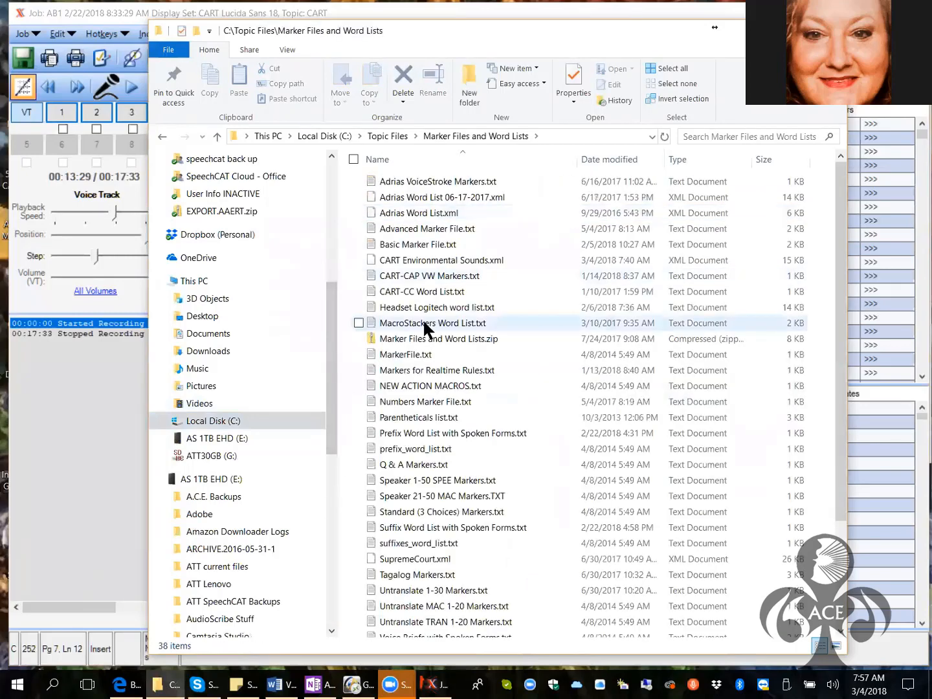
# - Open Prefix Word List with Spoken Forms.txt, look through its written and spoken prefix forms, and put away the file and folder windows
pyautogui.doubleClick(413, 433)
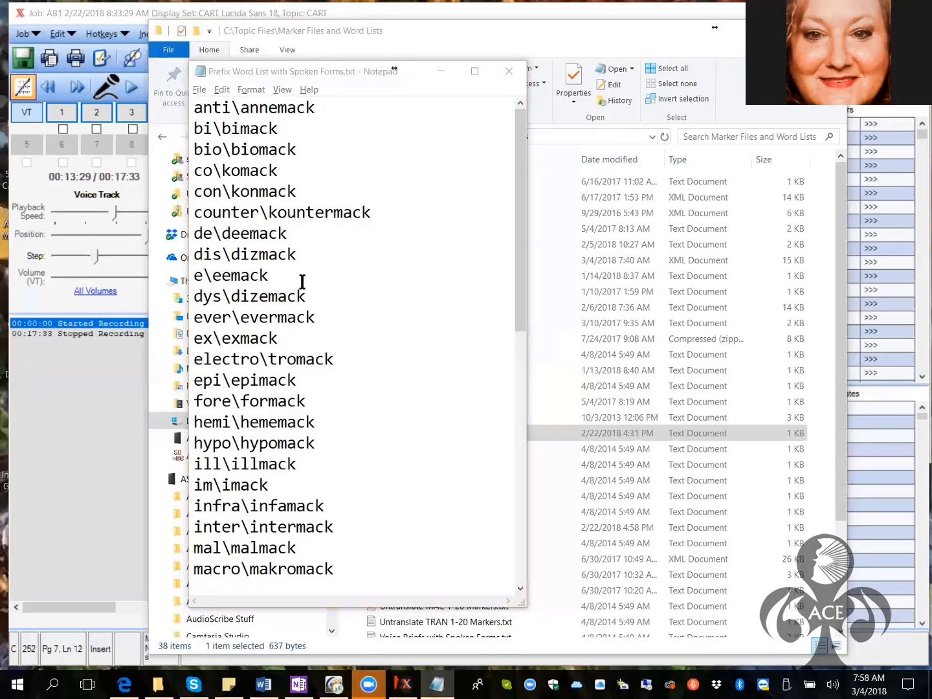
pyautogui.click(268, 114)
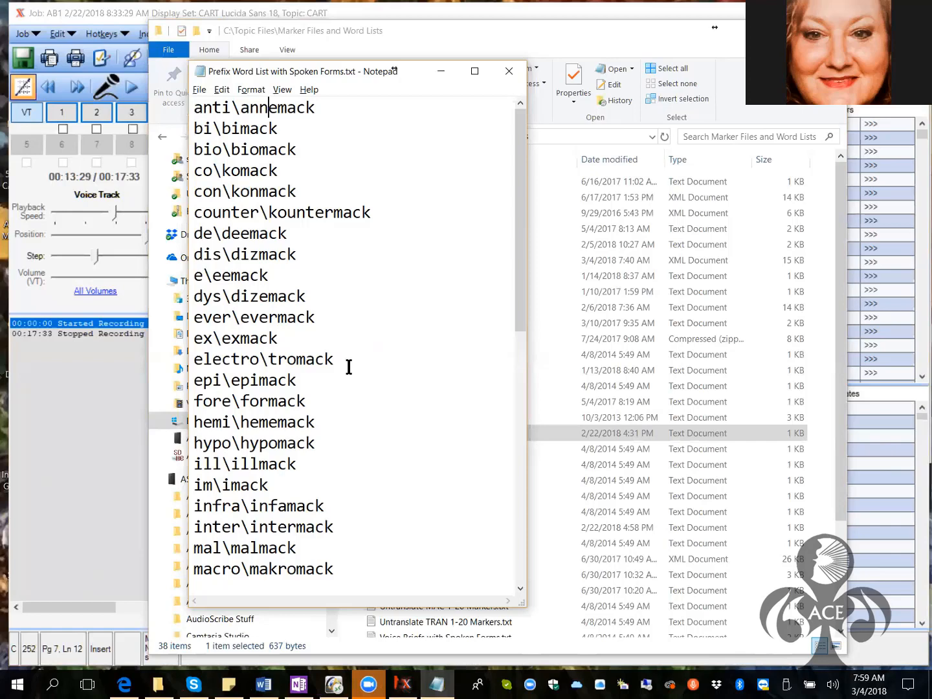
pyautogui.click(510, 76)
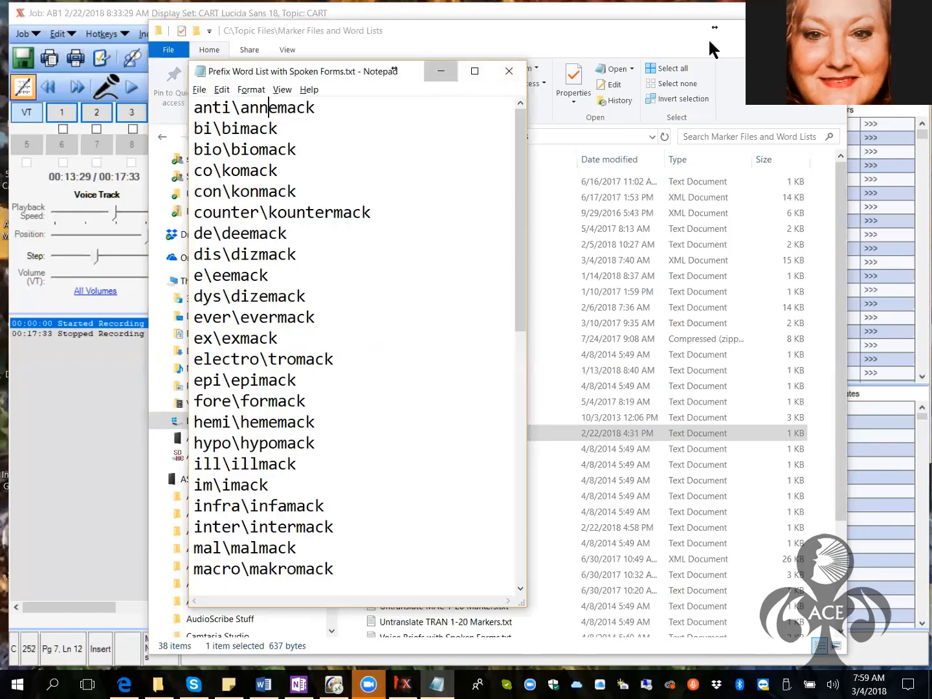
pyautogui.click(760, 31)
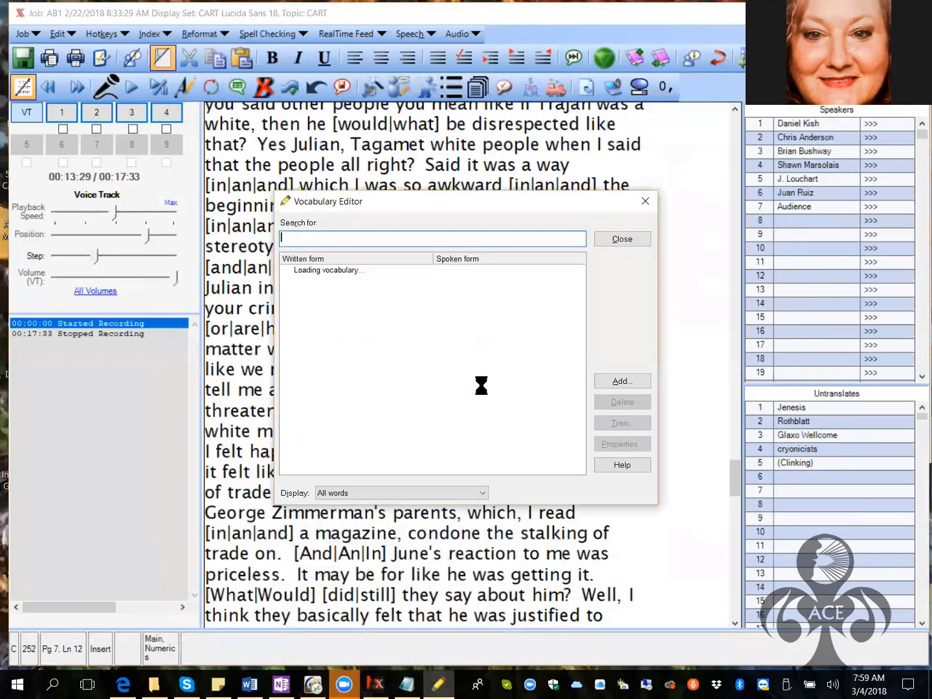
# - Filter the Vocabulary Editor to custom words only, look through the list with a wider Written form column, and close the editor
pyautogui.click(473, 493)
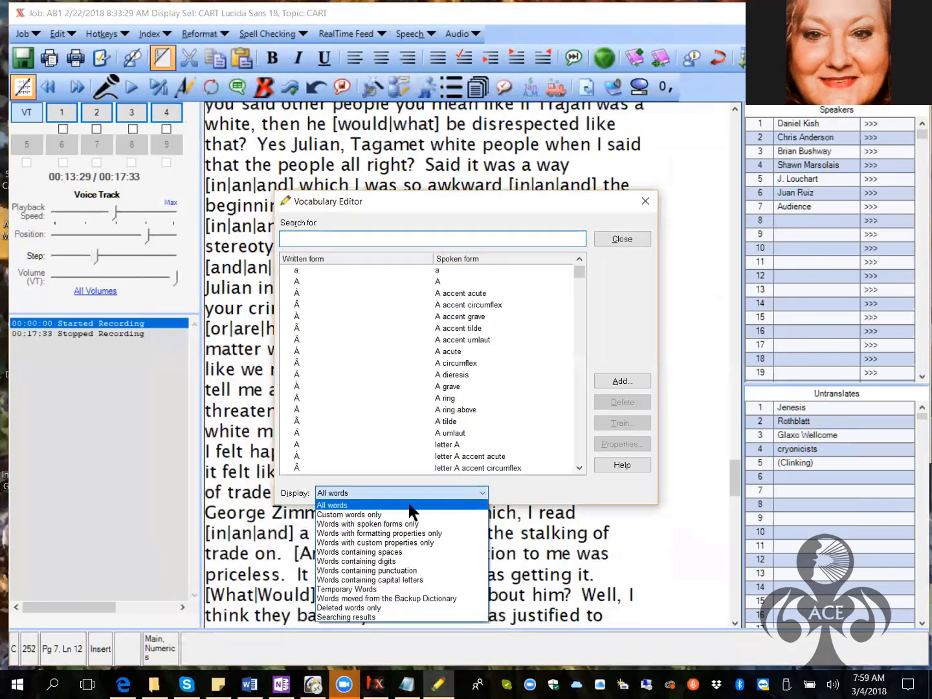
pyautogui.click(362, 514)
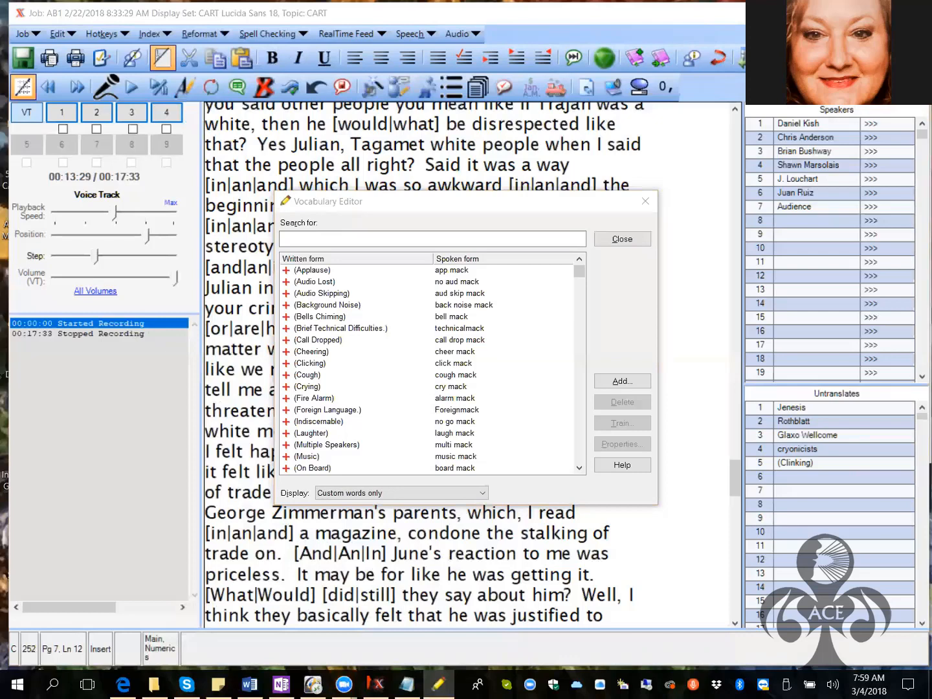
pyautogui.click(581, 467)
pyautogui.moveTo(580, 465); pyautogui.dragTo(580, 465)
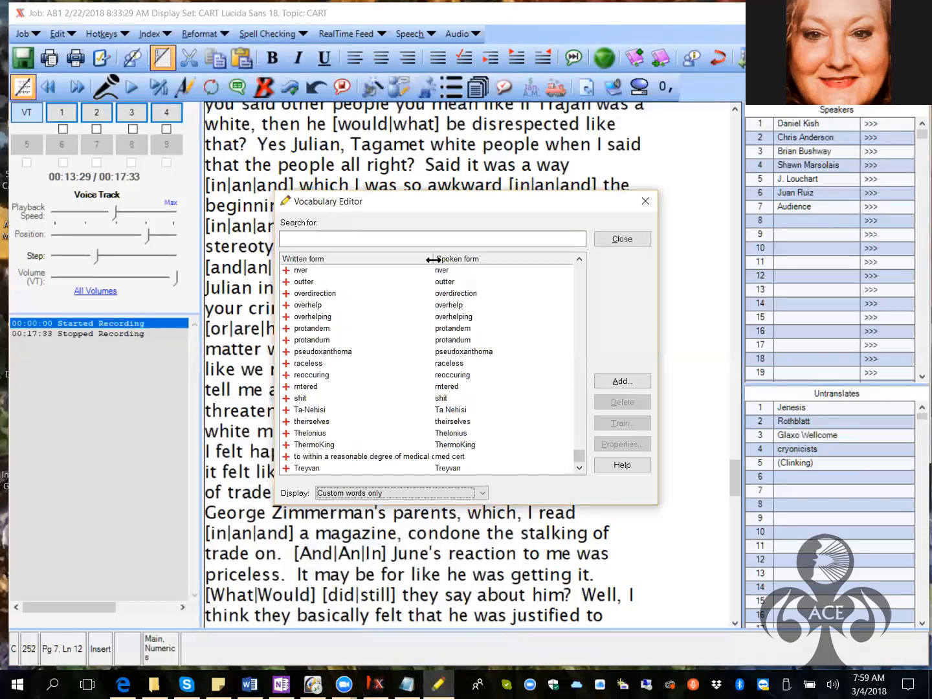
pyautogui.moveTo(434, 260); pyautogui.dragTo(461, 259)
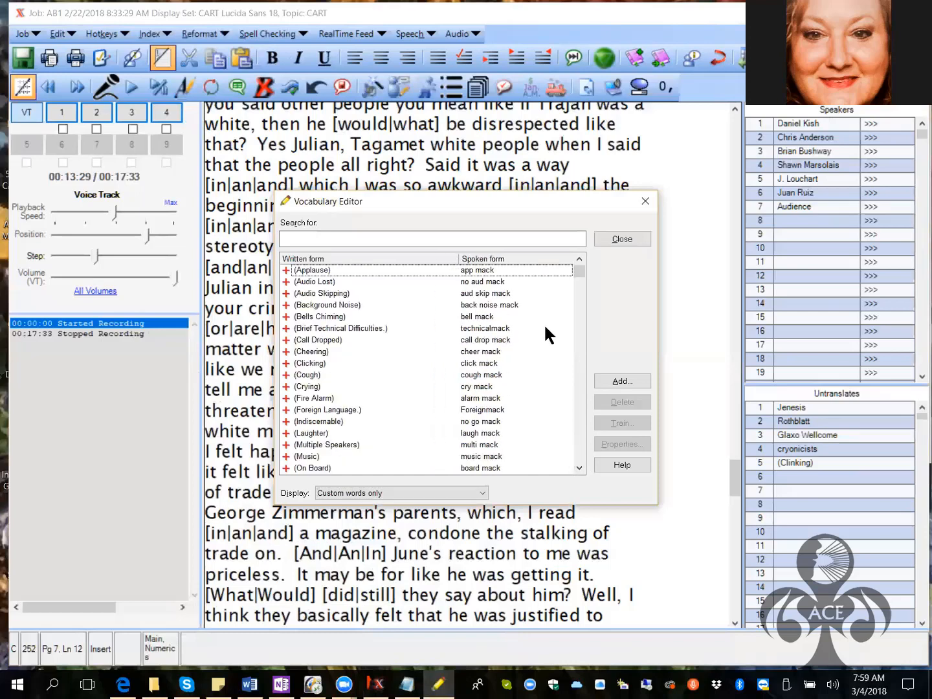
pyautogui.moveTo(578, 265)
pyautogui.mouseDown()
pyautogui.moveTo(545, 463)
pyautogui.moveTo(576, 254)
pyautogui.mouseUp()
pyautogui.click(621, 239)
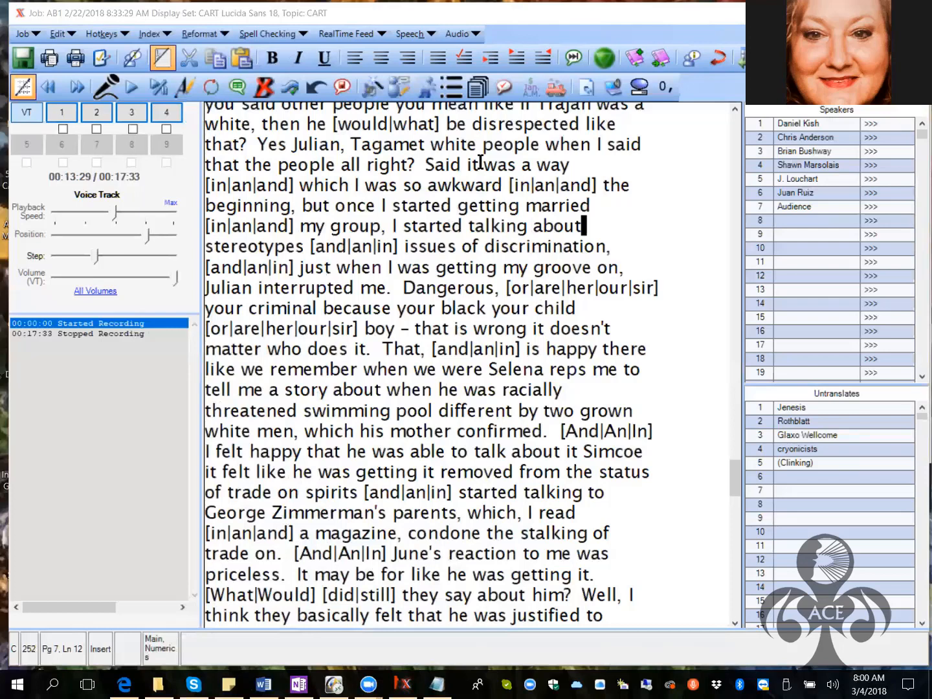
# - Start importing a list of words or phrases with the preview of unknown words enabled, and continue to the word list selection
pyautogui.click(451, 90)
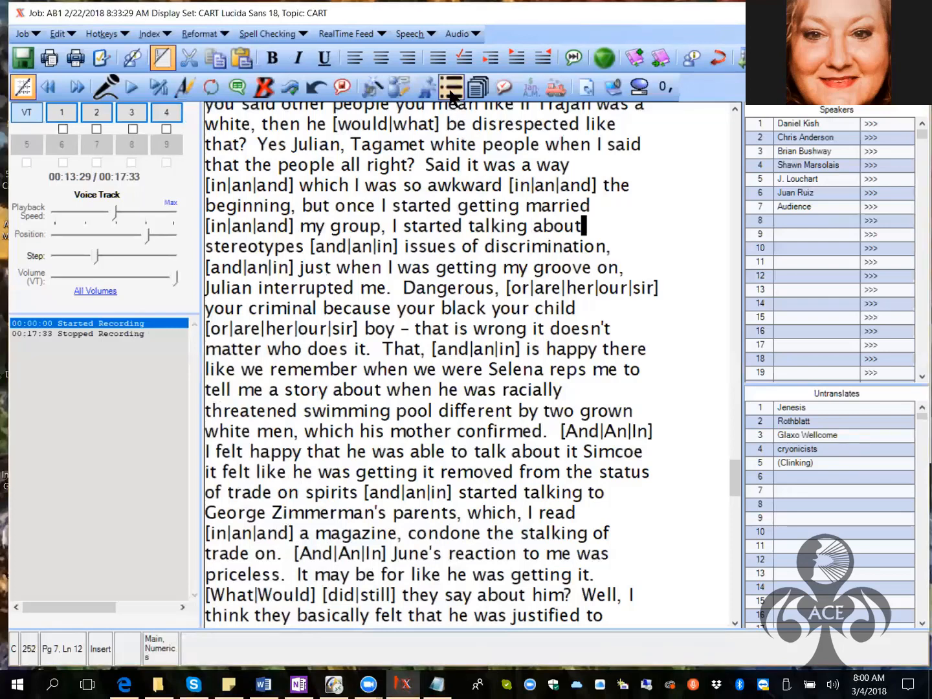
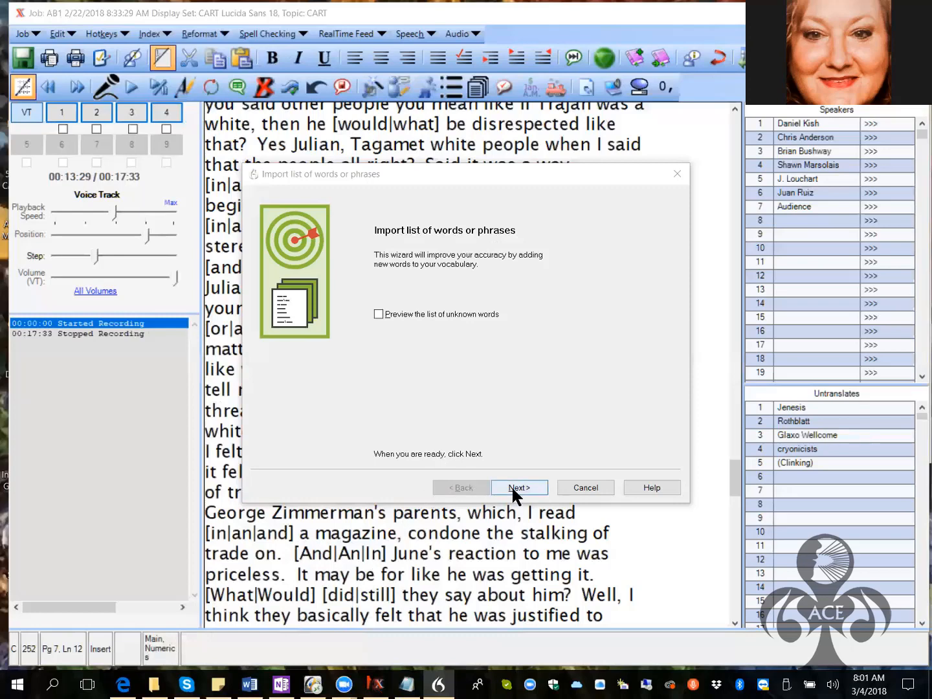
pyautogui.click(379, 315)
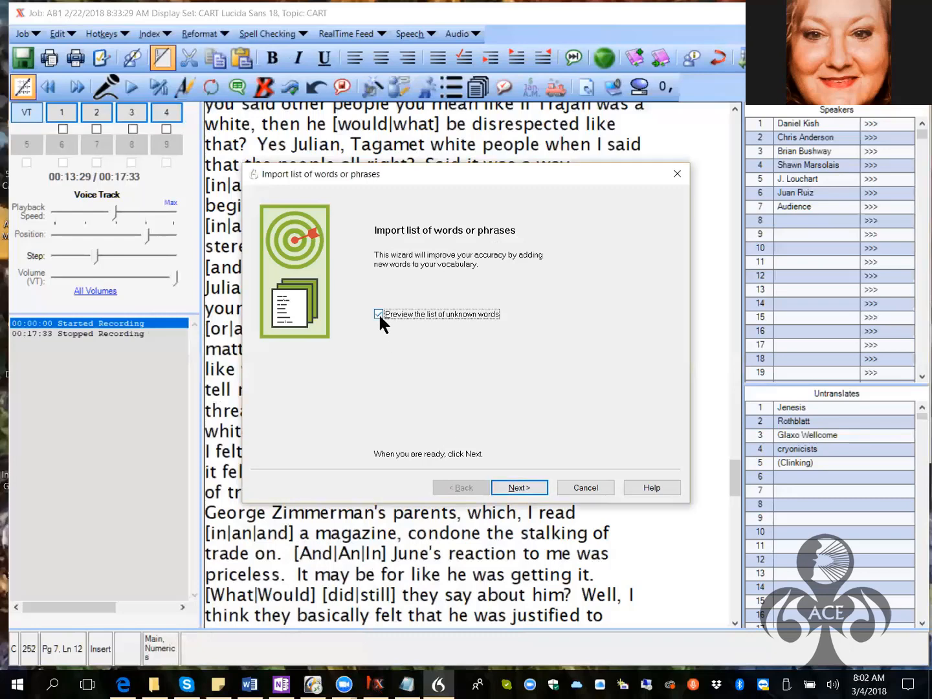
pyautogui.click(516, 484)
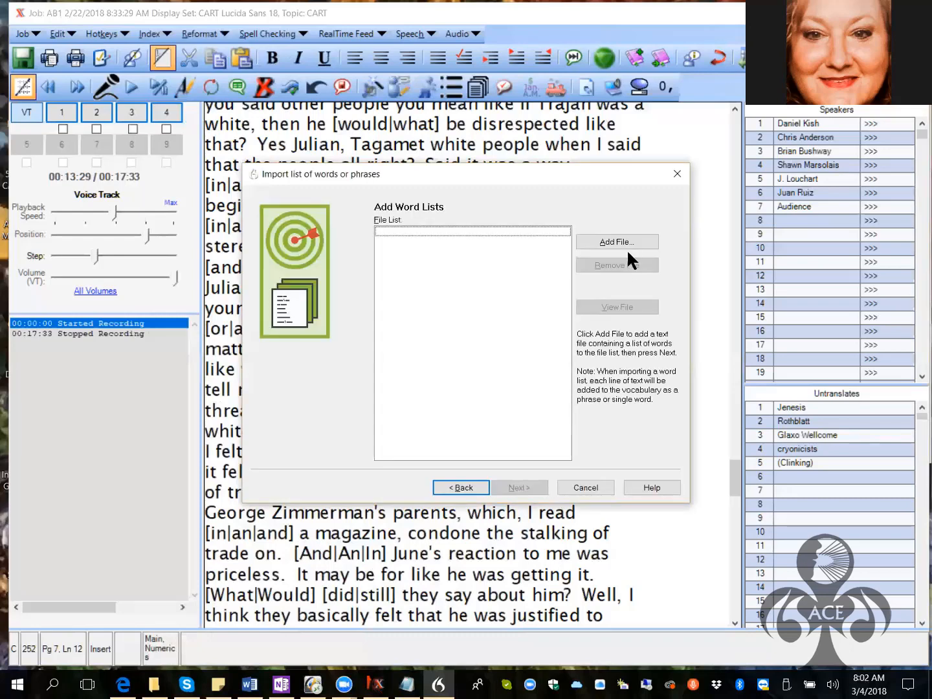
# - Add Prefix Word List with Spoken Forms.txt and Suffix Word List with Spoken Forms.txt to the import's file list
pyautogui.click(626, 242)
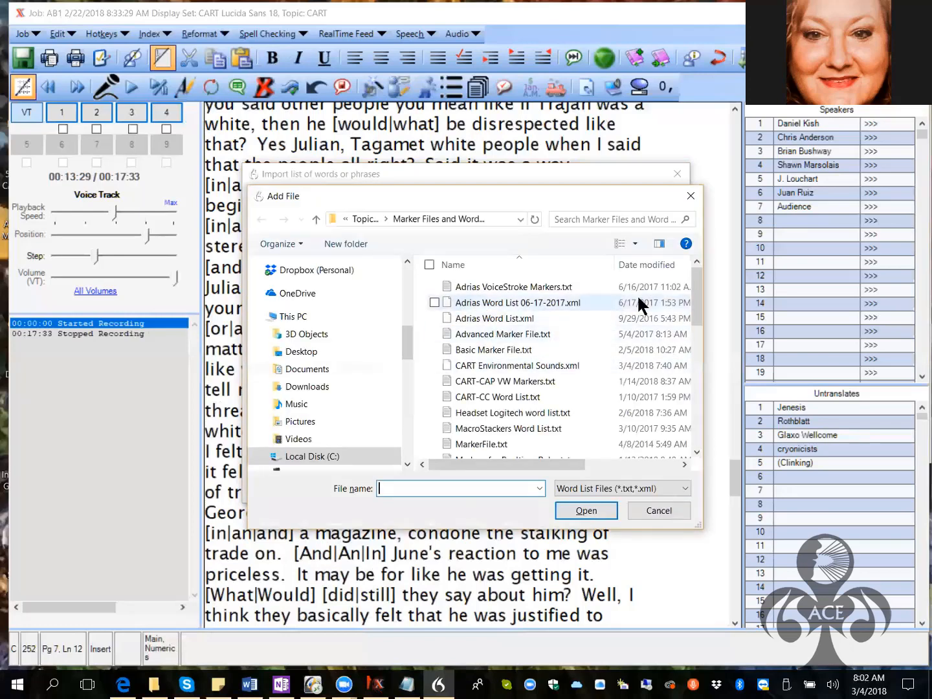
pyautogui.moveTo(696, 286); pyautogui.dragTo(689, 353)
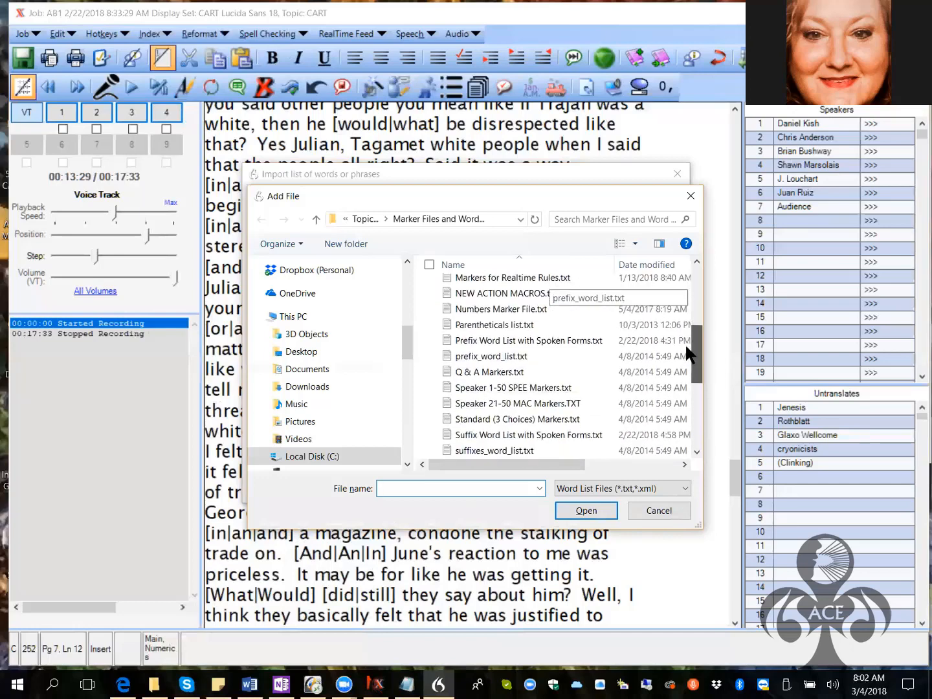
pyautogui.click(573, 341)
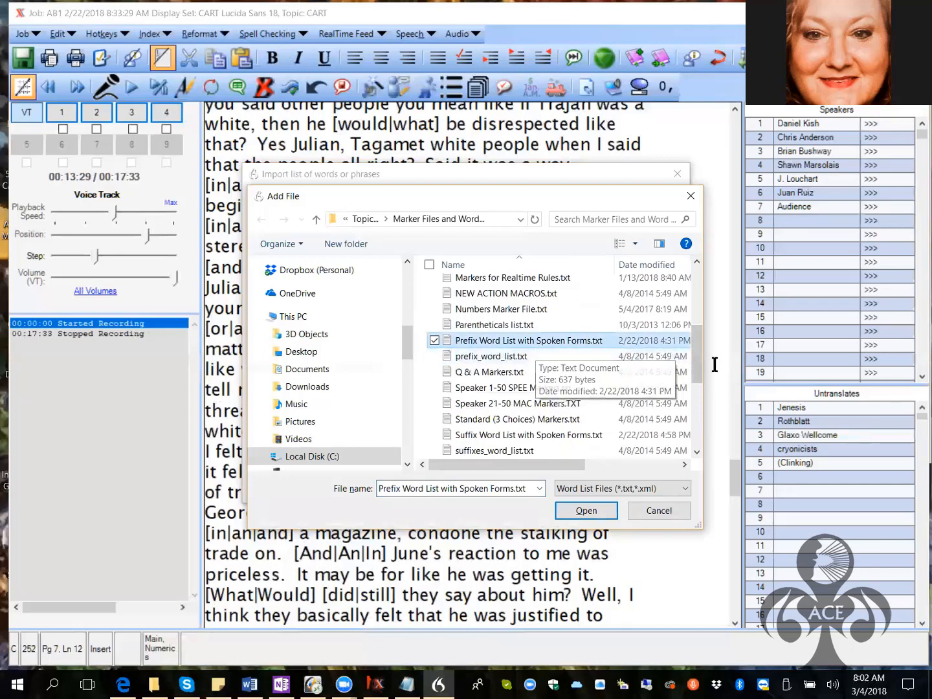
pyautogui.moveTo(696, 355); pyautogui.dragTo(684, 416)
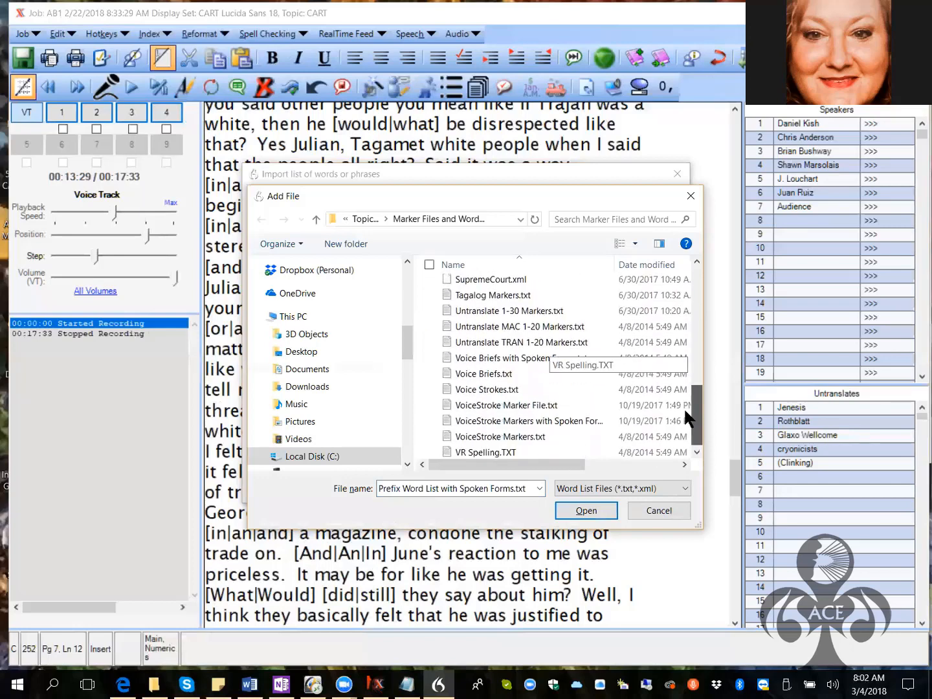
pyautogui.scroll(3, 683, 407)
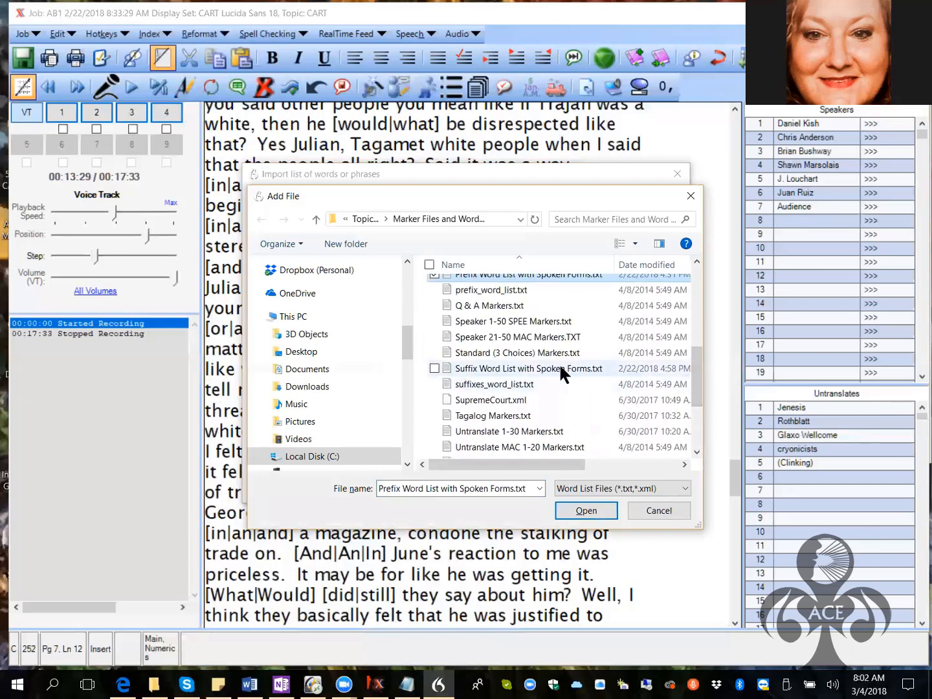
pyautogui.keyDown('ctrl'); pyautogui.click(561, 367); pyautogui.keyUp('ctrl')
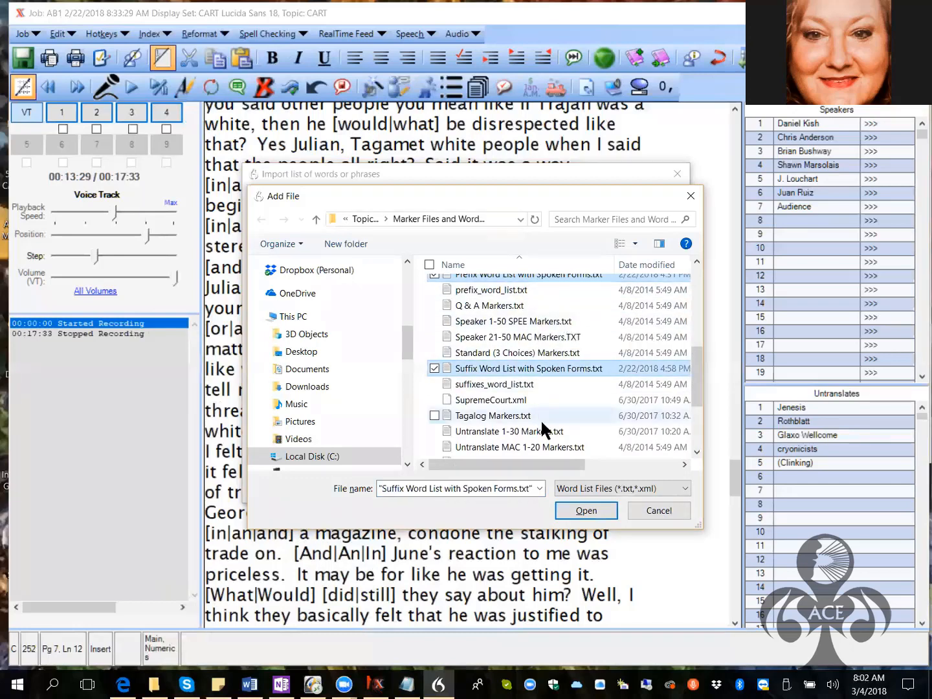
pyautogui.click(583, 510)
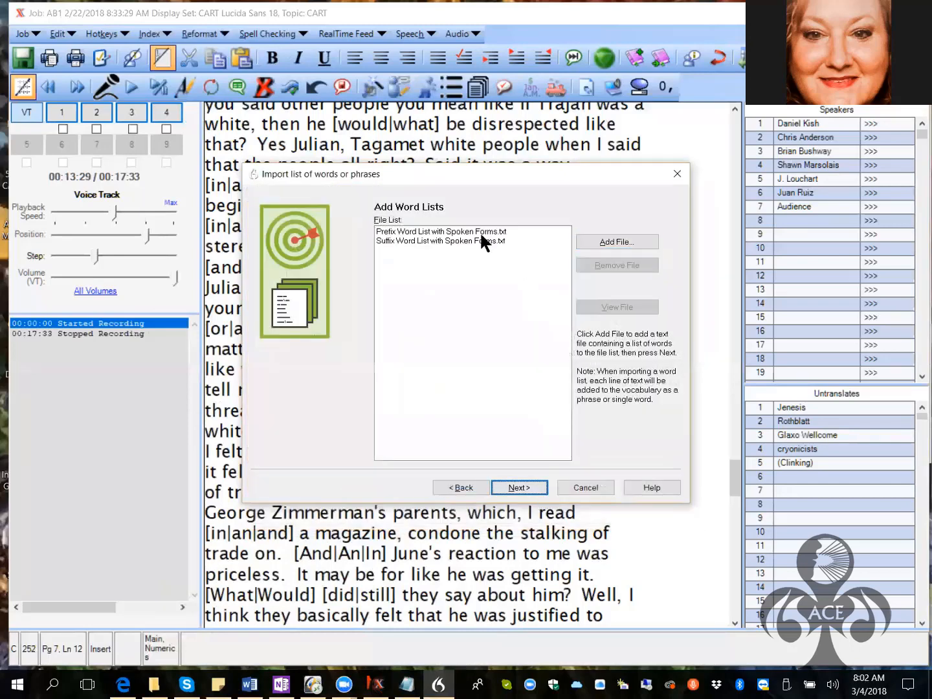
# - Run the file analysis on both word lists and mark all the found words for adding to the vocabulary
pyautogui.click(518, 487)
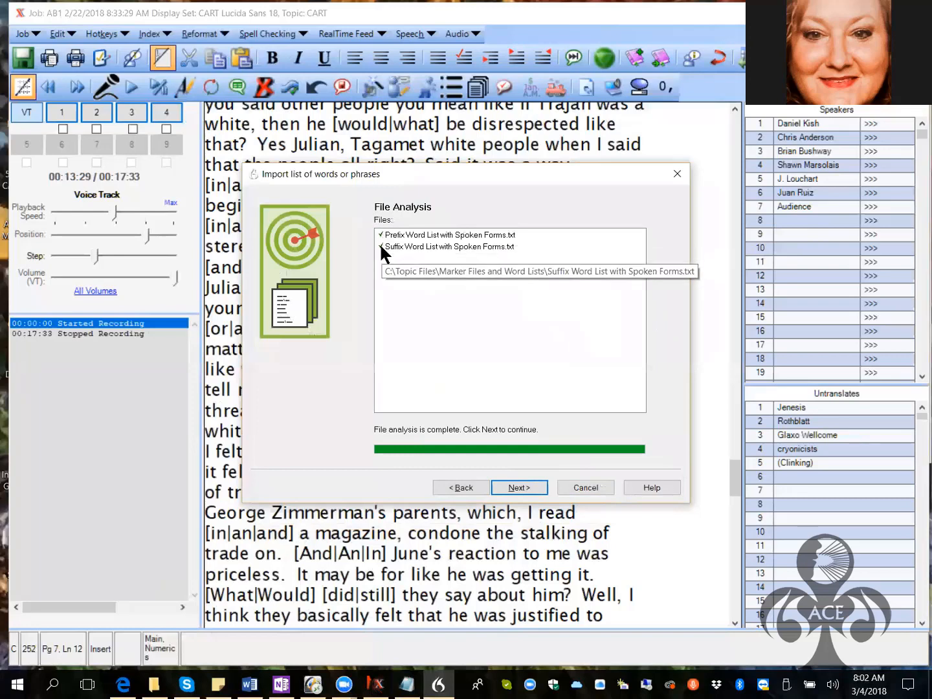
pyautogui.click(523, 487)
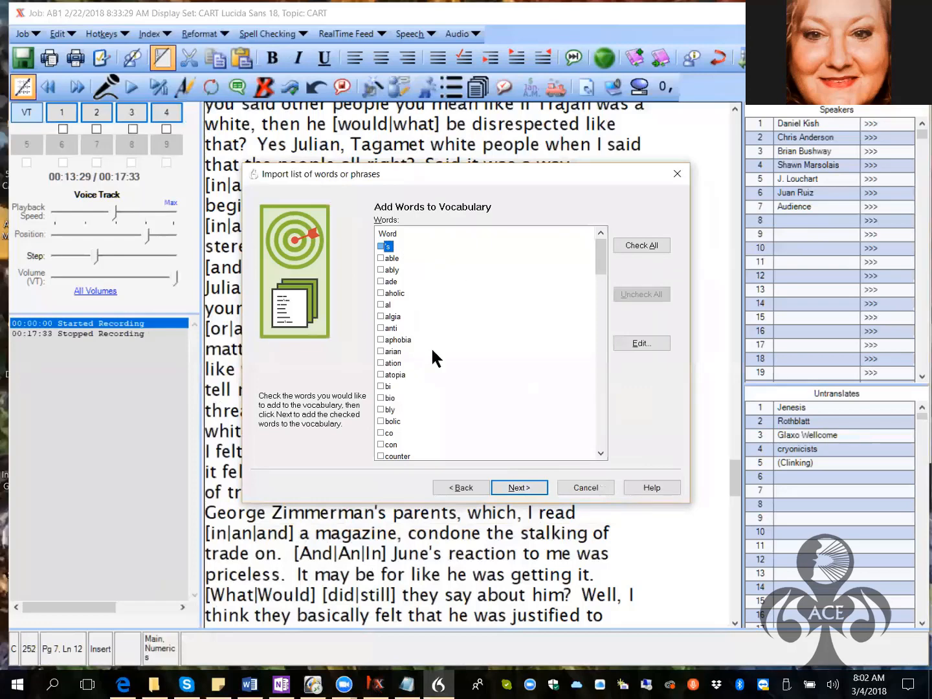
pyautogui.click(637, 244)
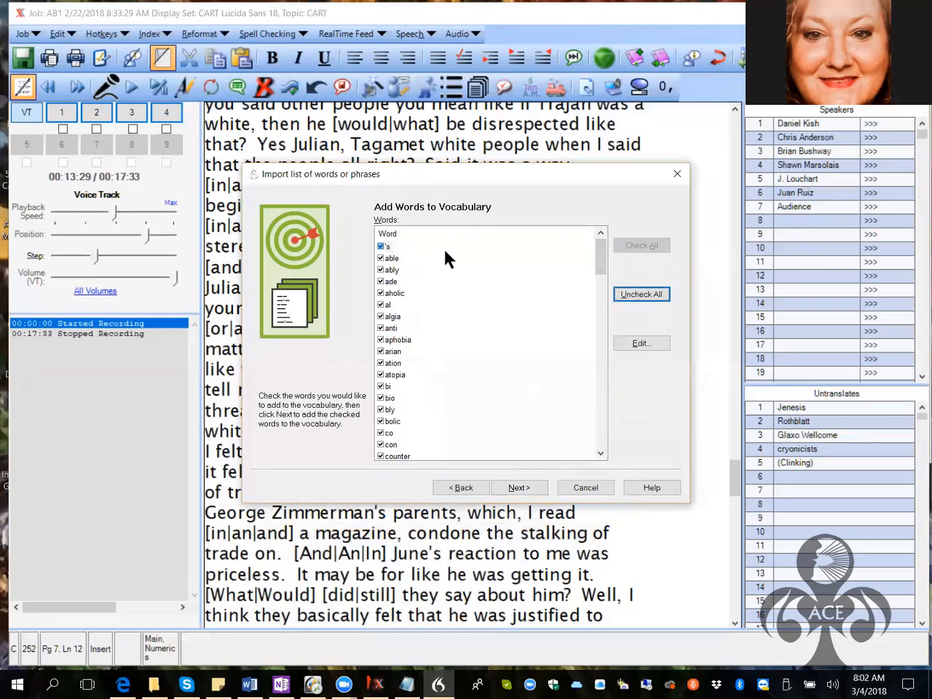
# - Add the checked words to the vocabulary, mark all of them for training and open the training
pyautogui.click(522, 489)
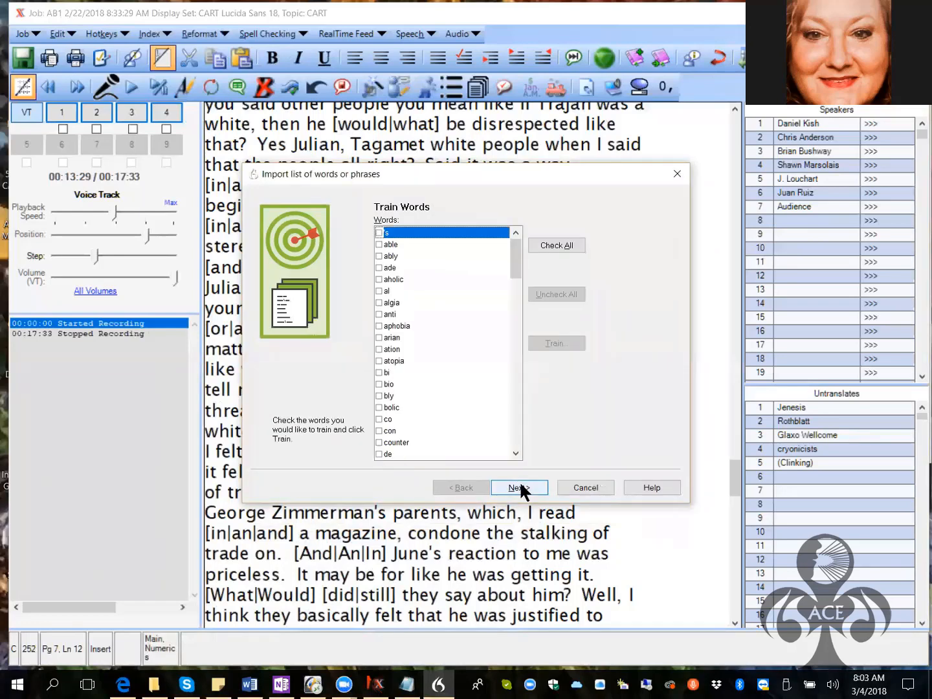
pyautogui.click(551, 246)
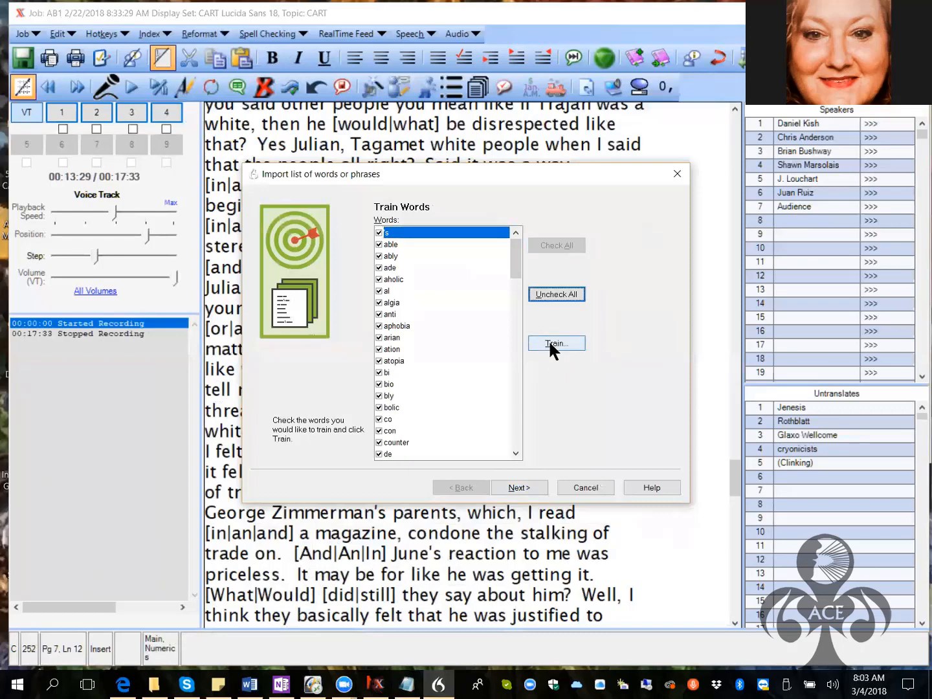
pyautogui.click(549, 339)
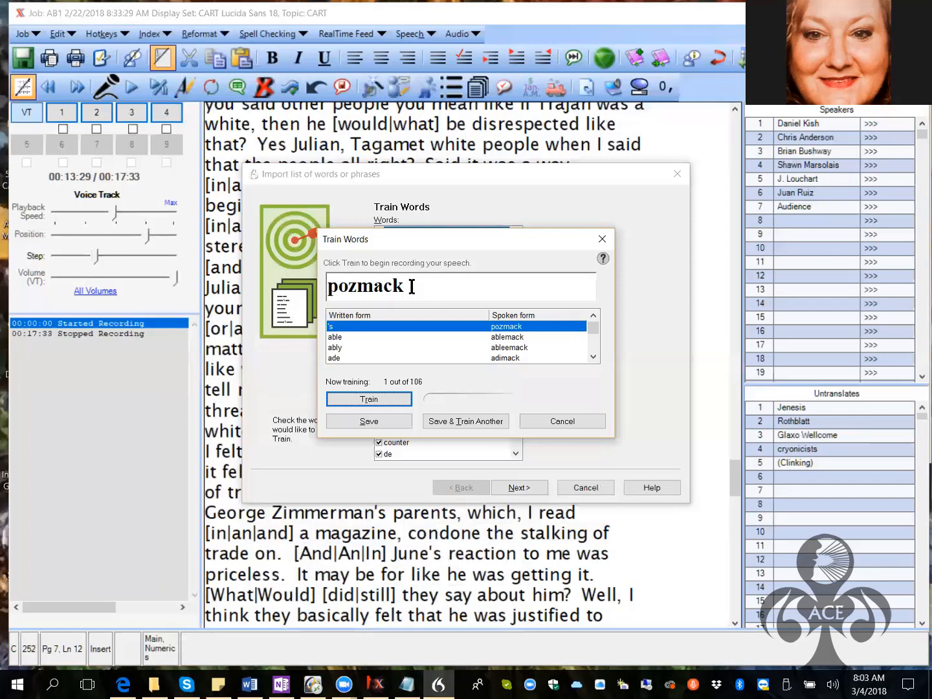
# - Record pronunciations for the first spoken forms, starting with pozmack, save the training and close the word list import
pyautogui.click(373, 398)
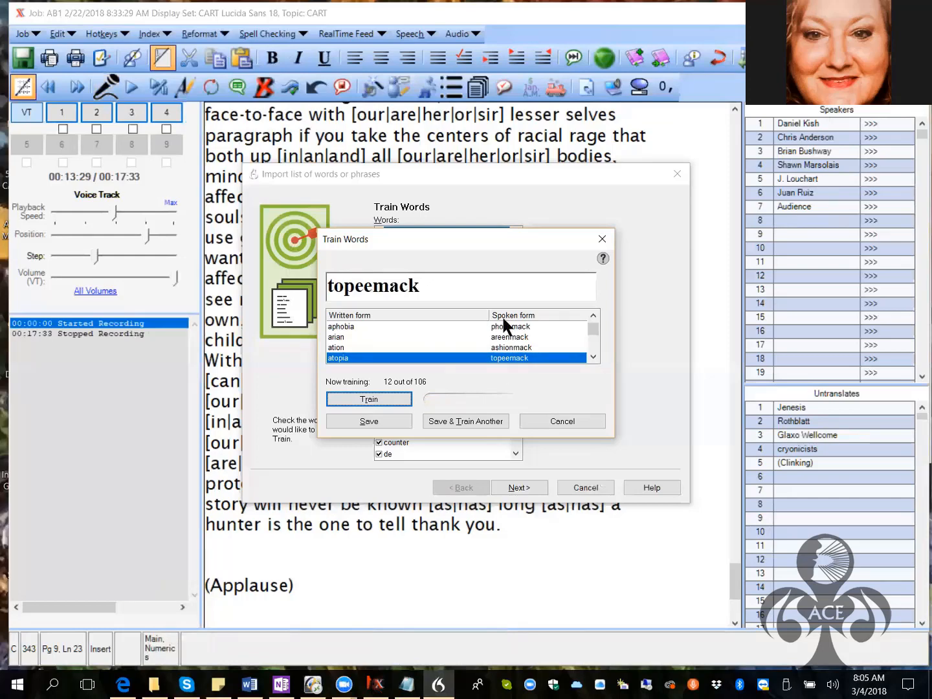
pyautogui.click(378, 417)
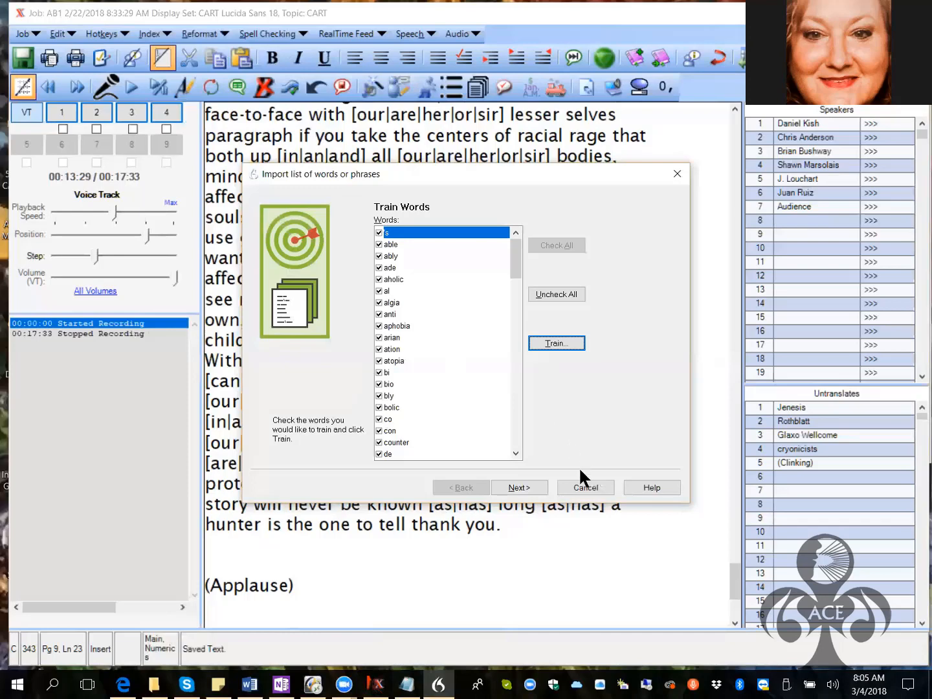
pyautogui.click(585, 489)
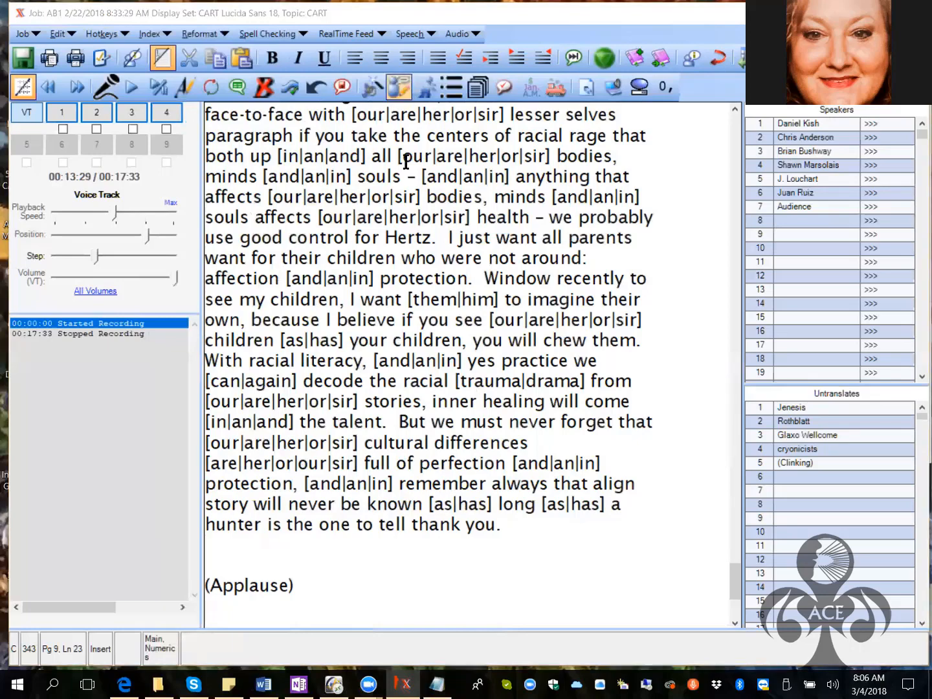
# - Open a new word entry in the Vocabulary Editor and consult Prefix Word List with Spoken Forms.txt for the prefix spoken forms
pyautogui.click(400, 85)
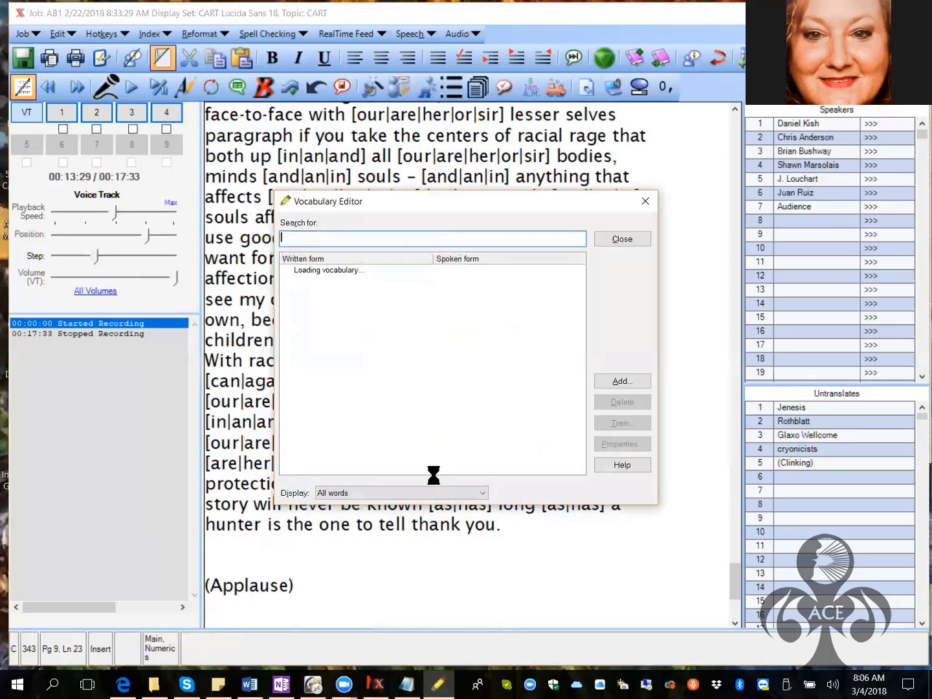
pyautogui.click(627, 381)
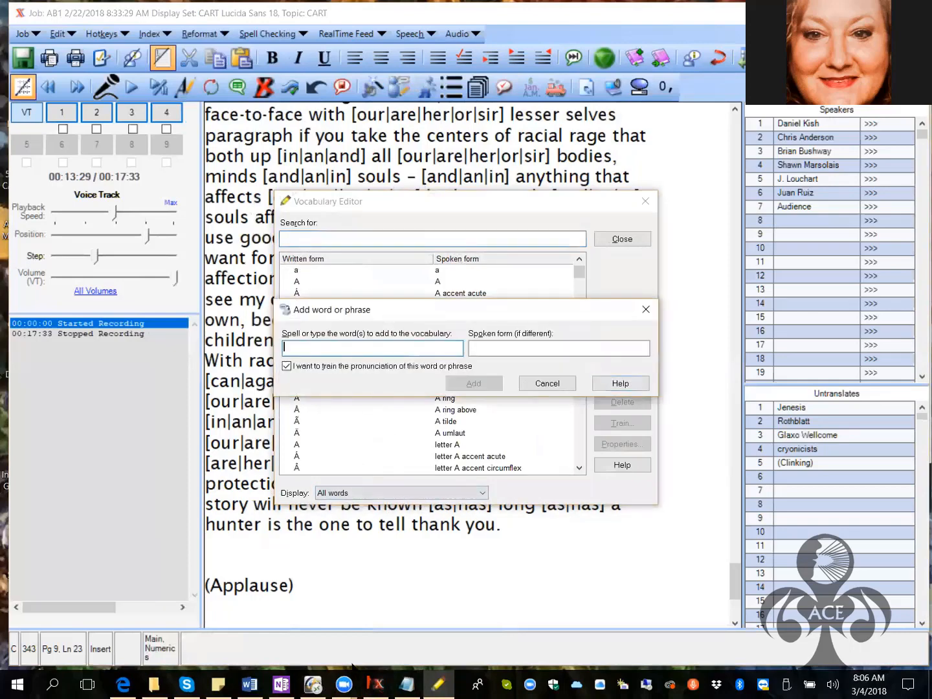
pyautogui.moveTo(219, 684)
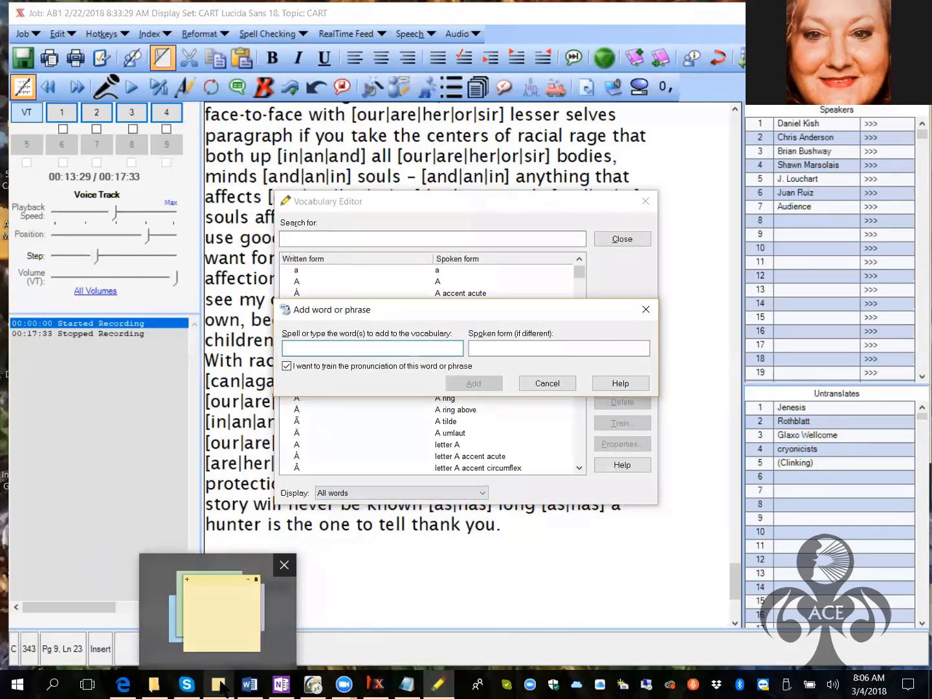
pyautogui.click(154, 689)
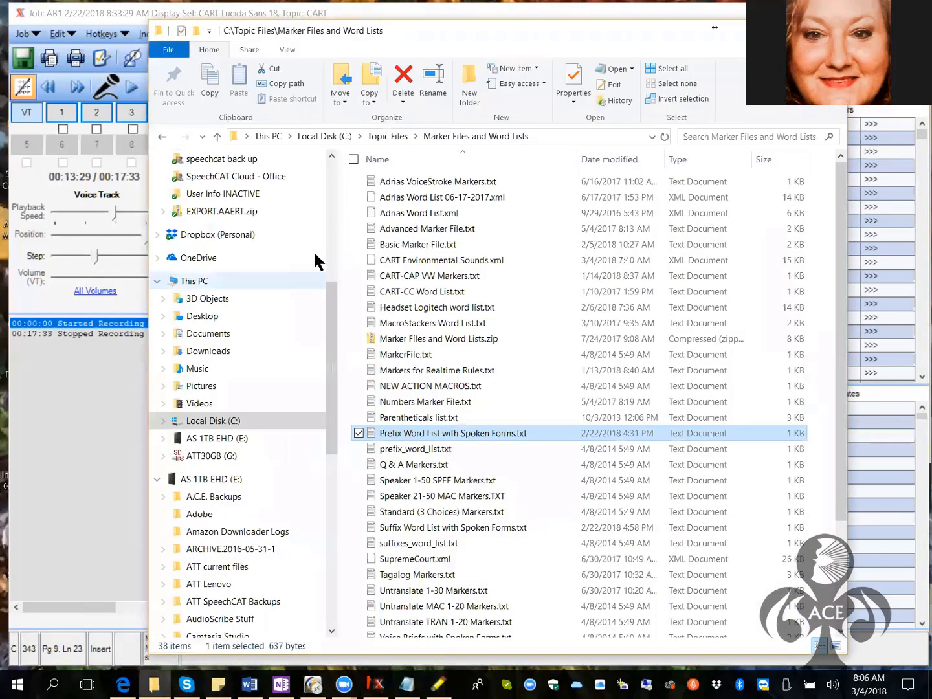
pyautogui.doubleClick(393, 429)
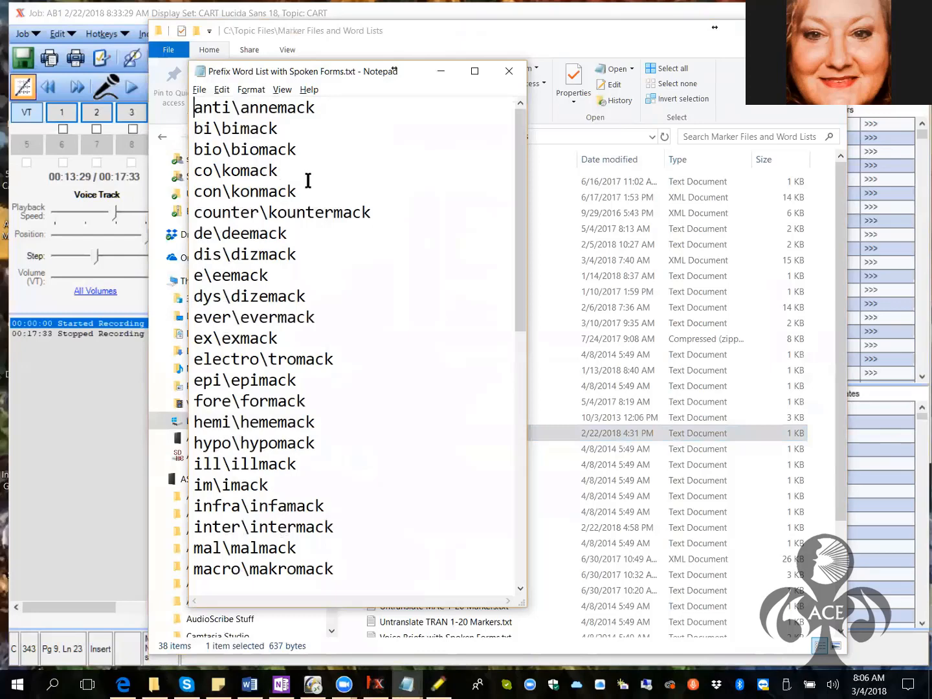
pyautogui.click(510, 72)
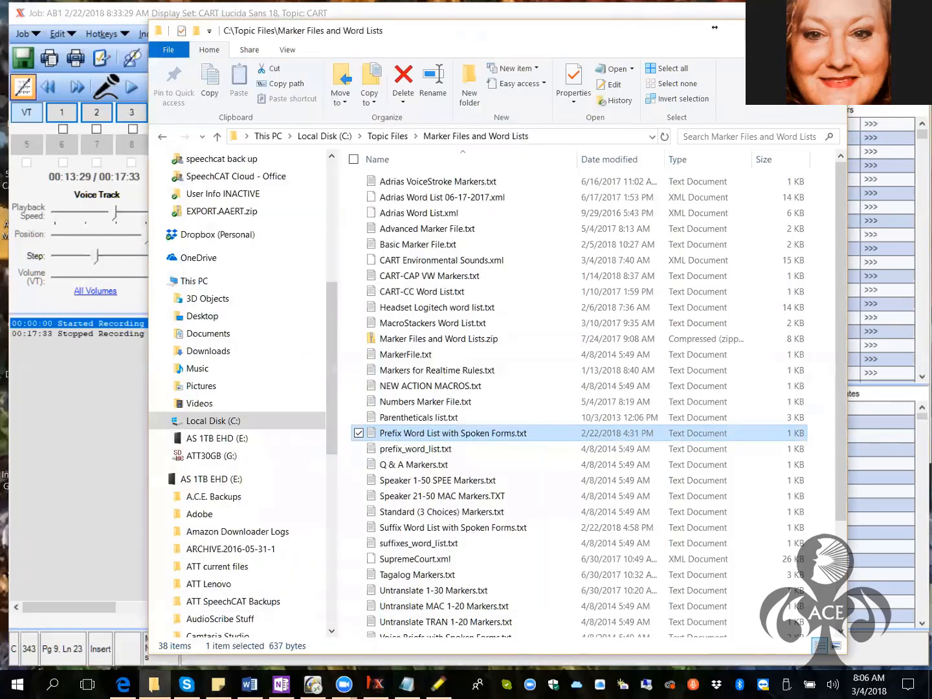
pyautogui.click(762, 30)
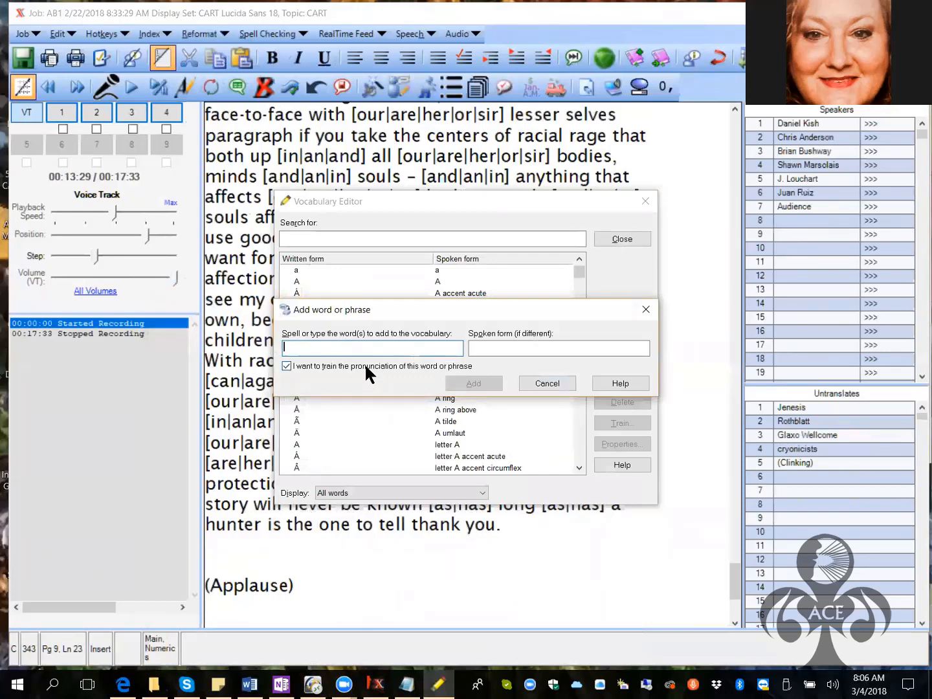
# - Add the word co with the spoken form comack to the vocabulary and train its pronunciation
pyautogui.write('co')
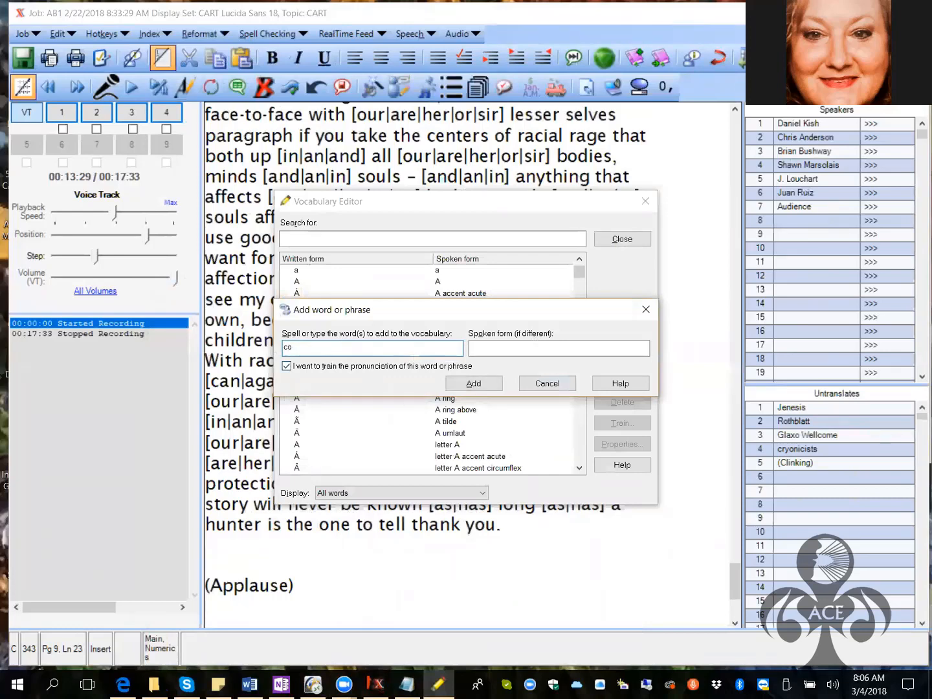
pyautogui.click(495, 343)
pyautogui.write('c')
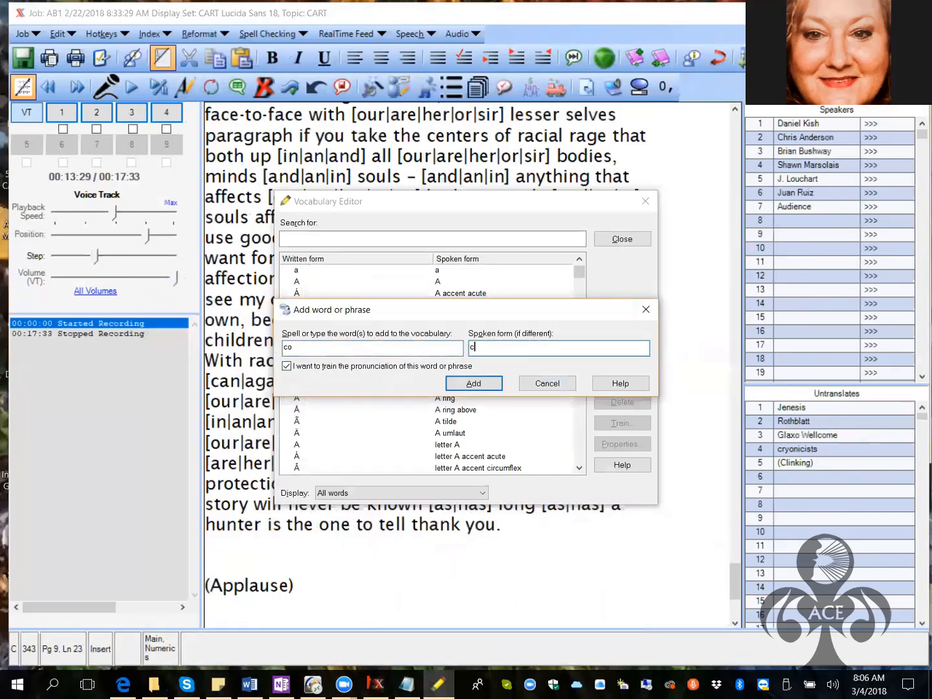
pyautogui.write('omack')
pyautogui.click(474, 382)
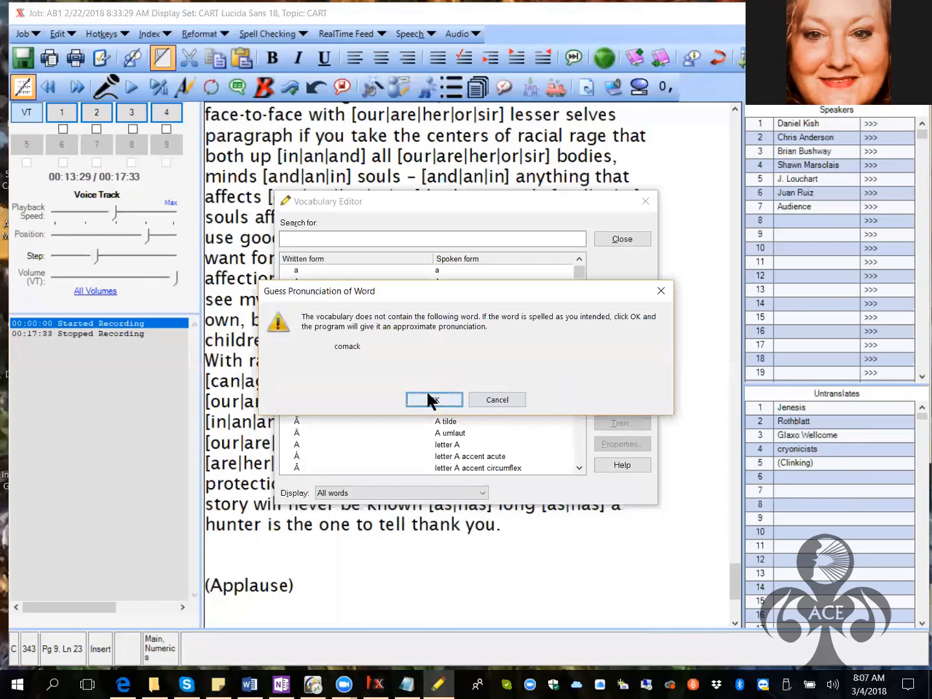
pyautogui.click(410, 401)
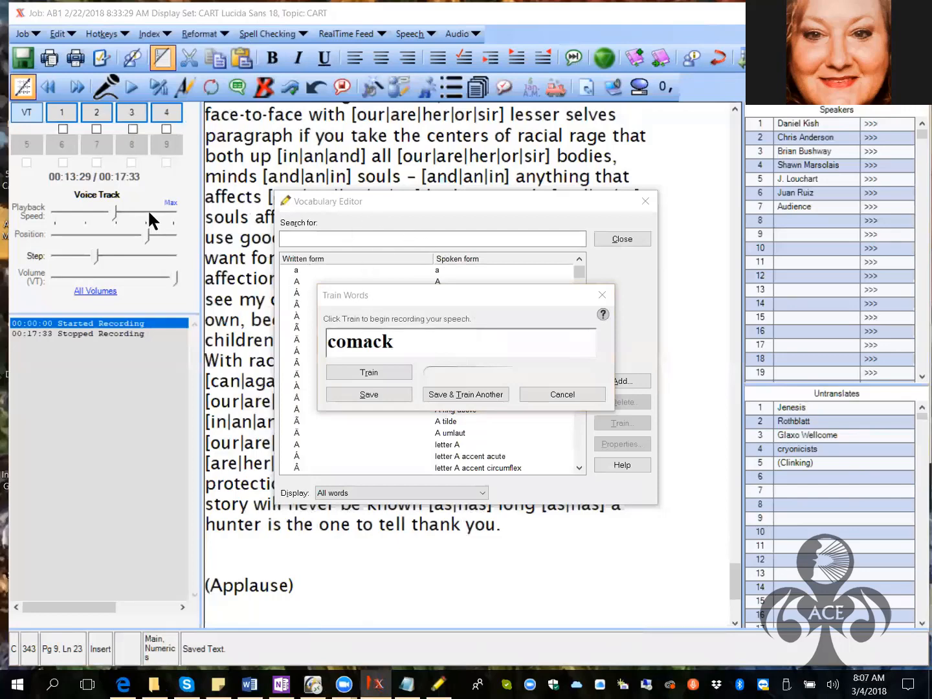
pyautogui.click(433, 294)
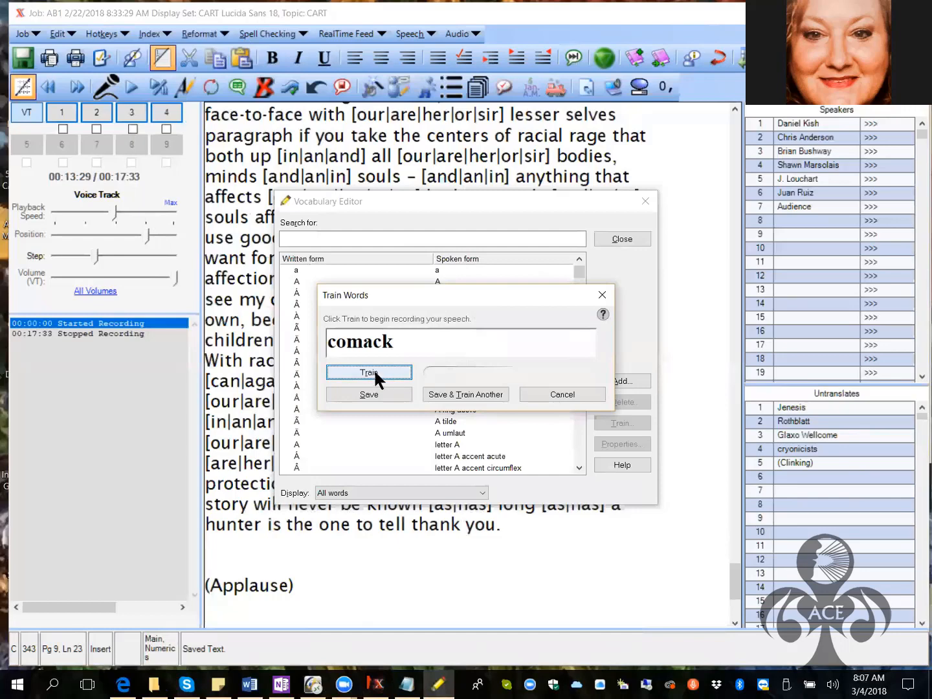
pyautogui.click(375, 372)
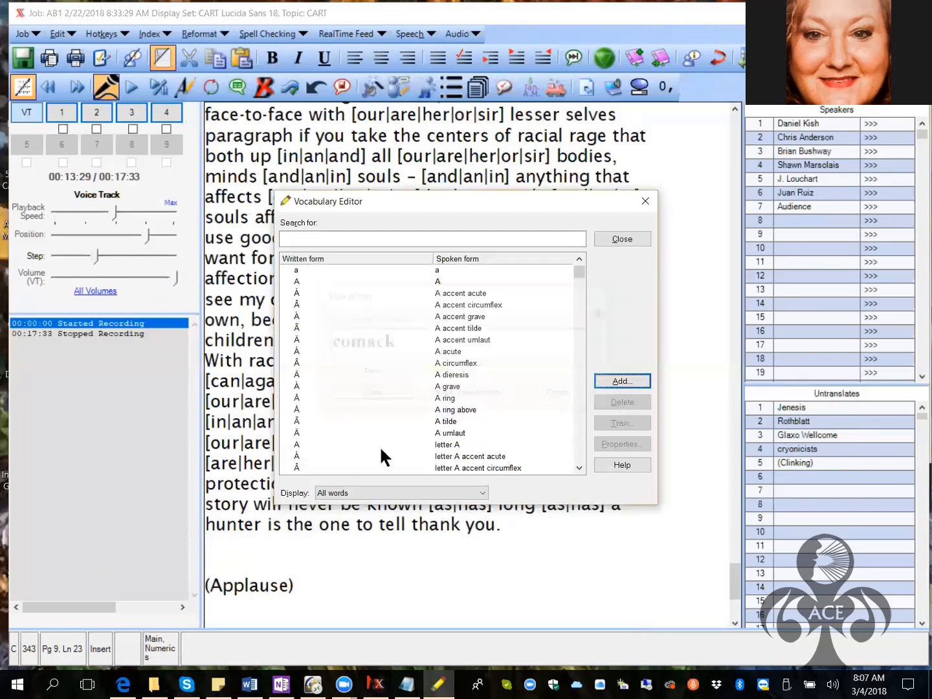
# - Filter the vocabulary to custom words only and delete the co entry with the spoken form komack
pyautogui.click(472, 487)
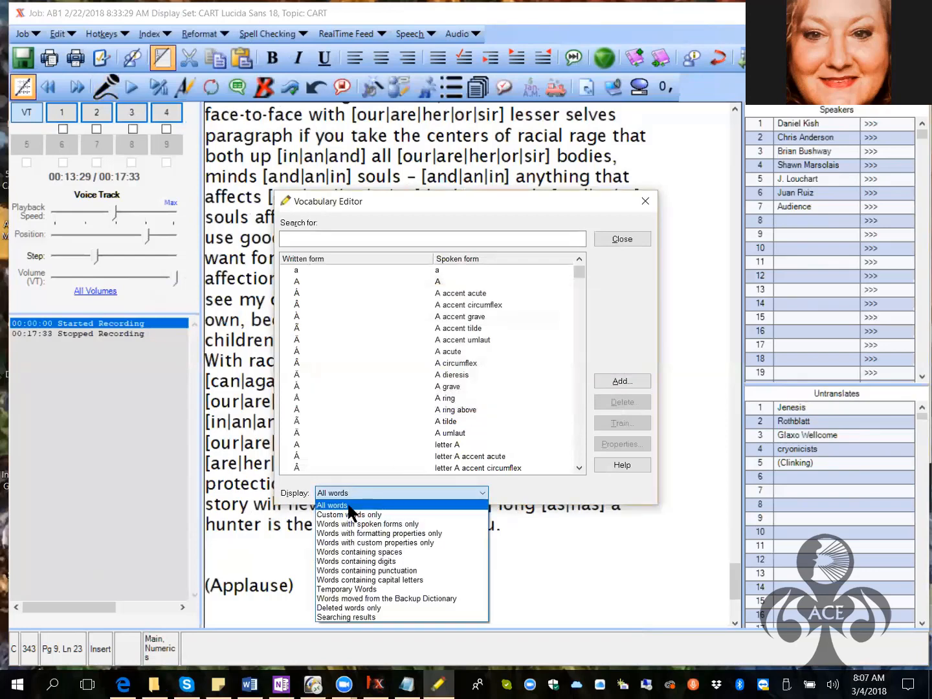
pyautogui.click(344, 512)
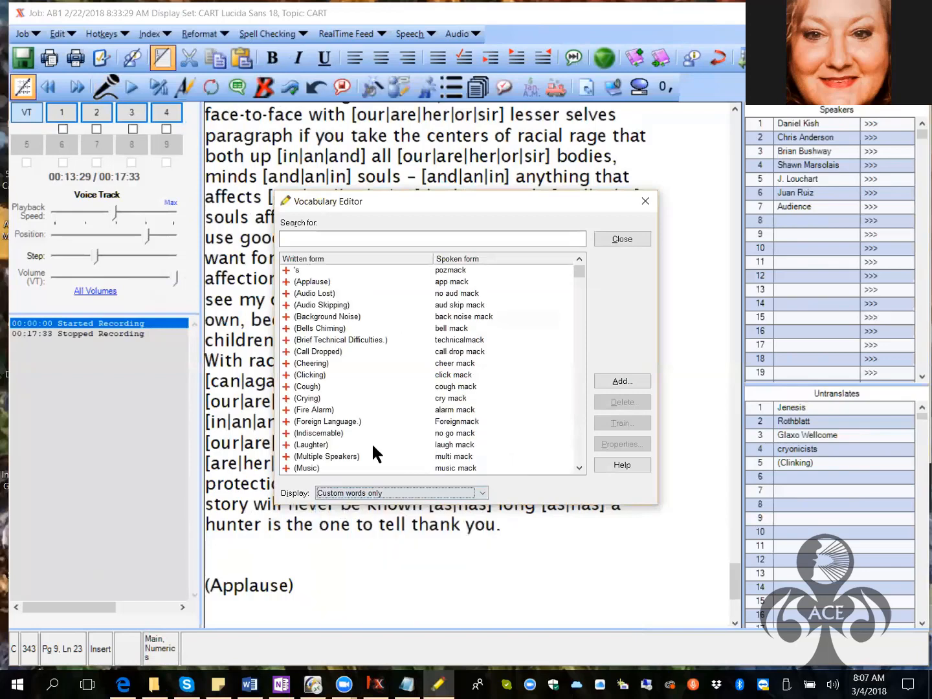
pyautogui.click(579, 467)
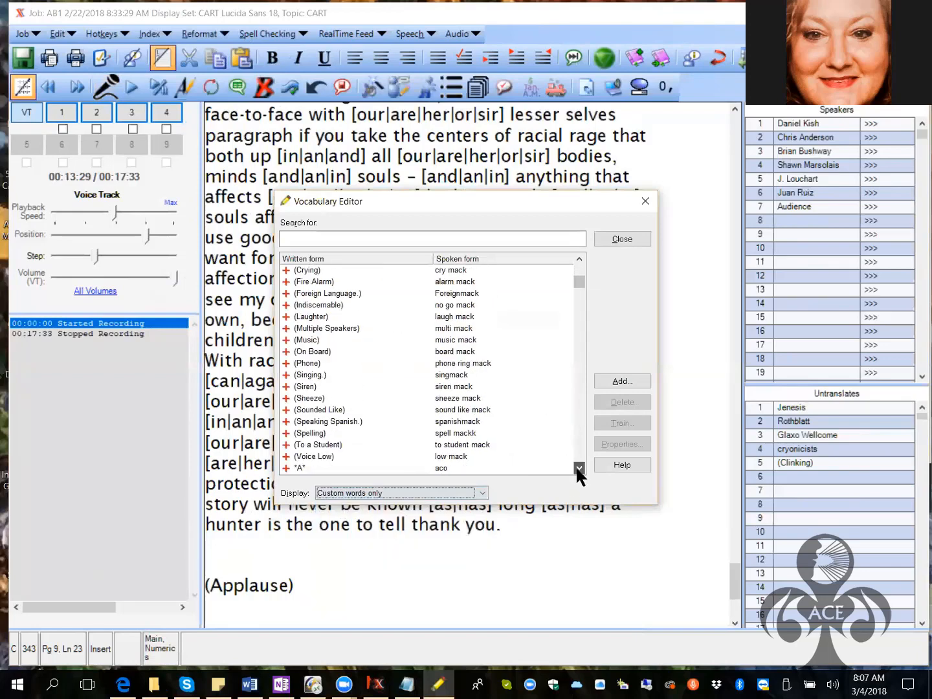
pyautogui.click(577, 467)
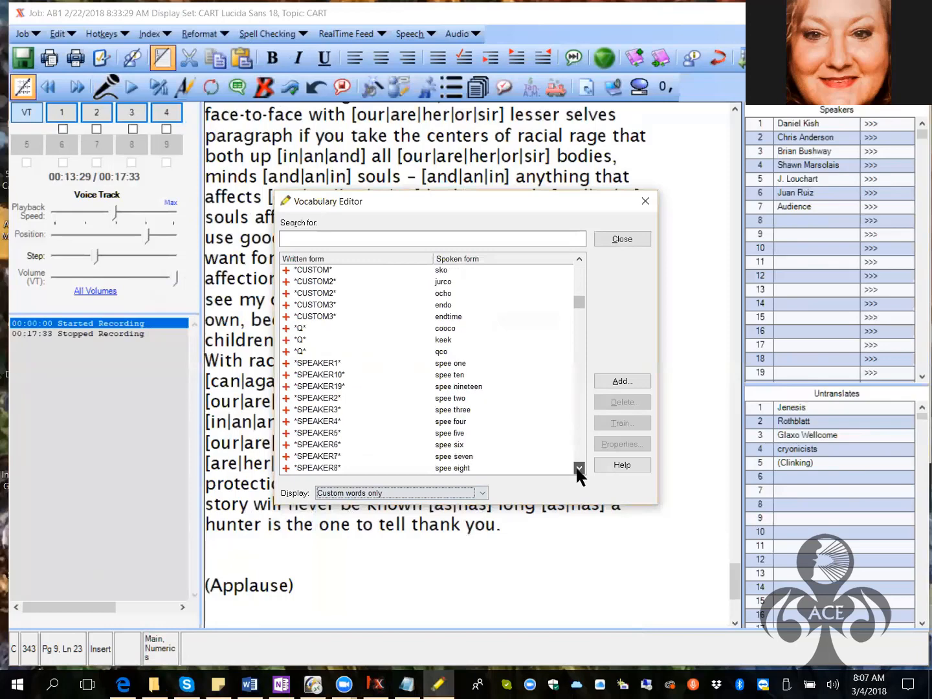
pyautogui.click(579, 468)
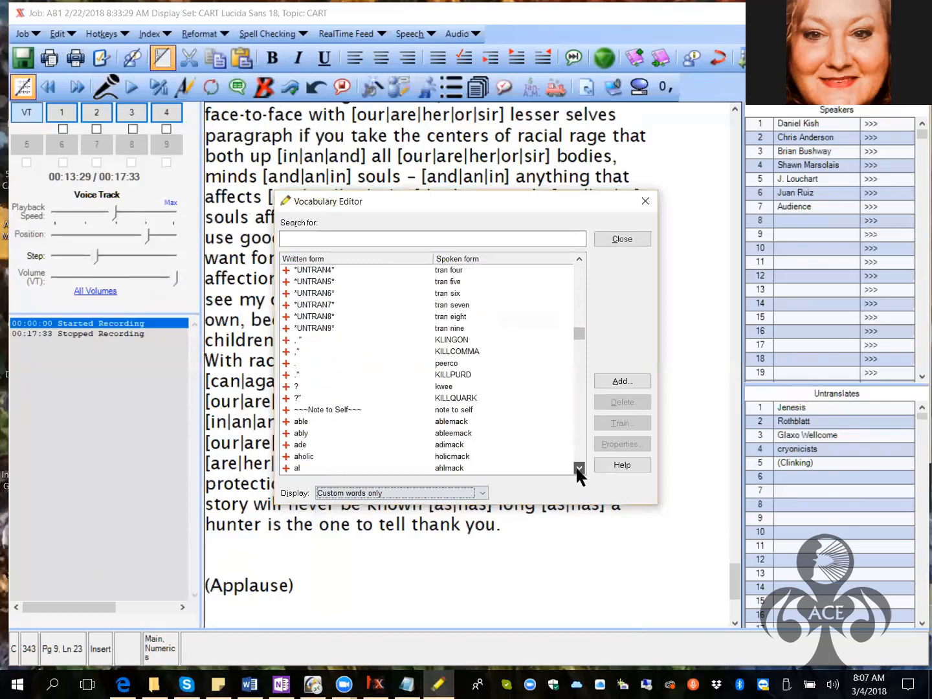
pyautogui.click(579, 468)
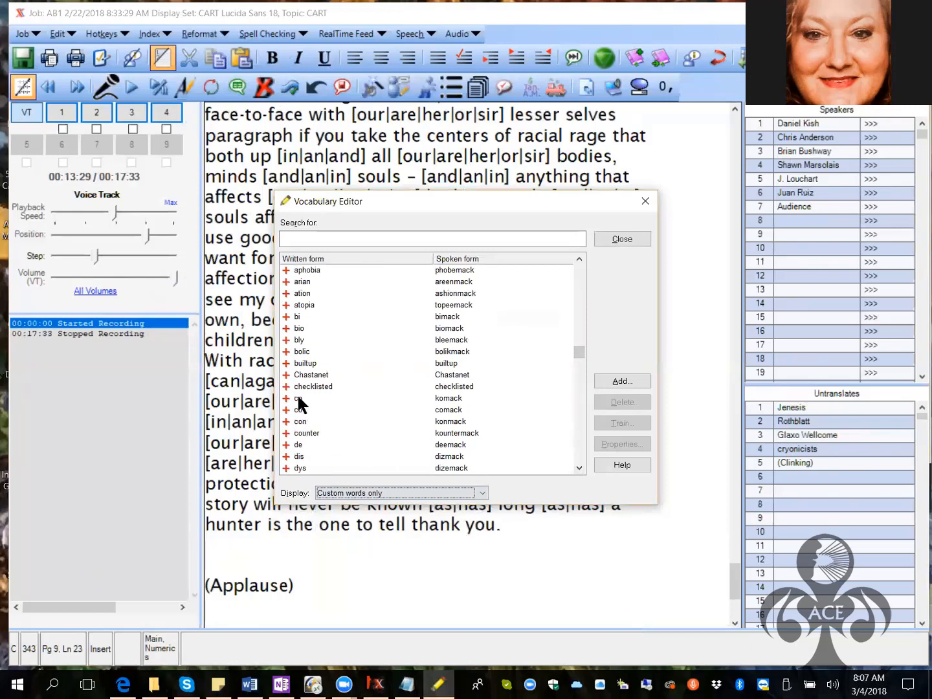
pyautogui.click(299, 400)
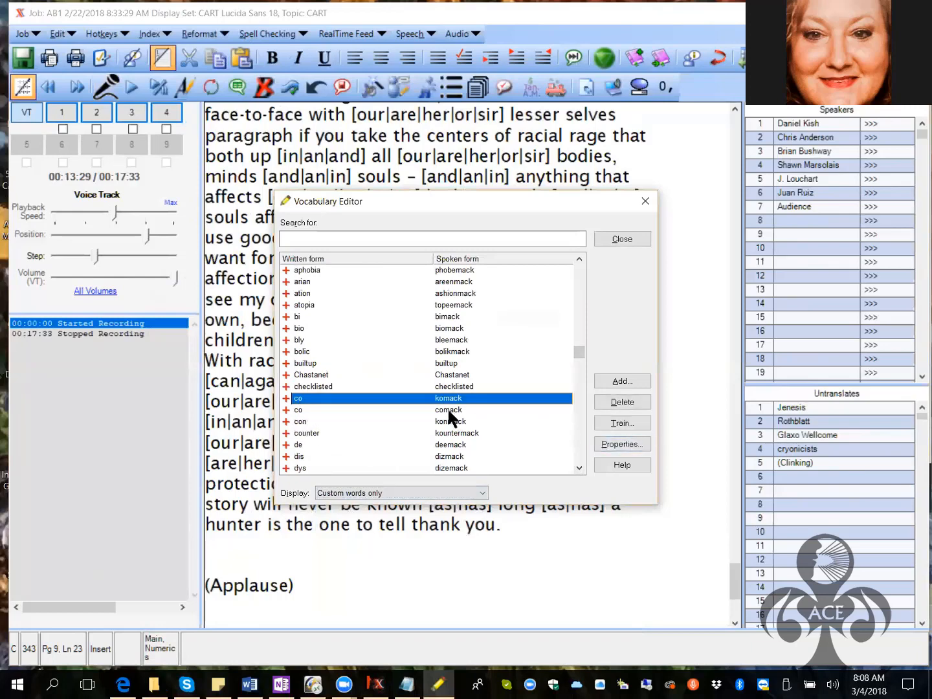
pyautogui.click(623, 402)
pyautogui.click(443, 400)
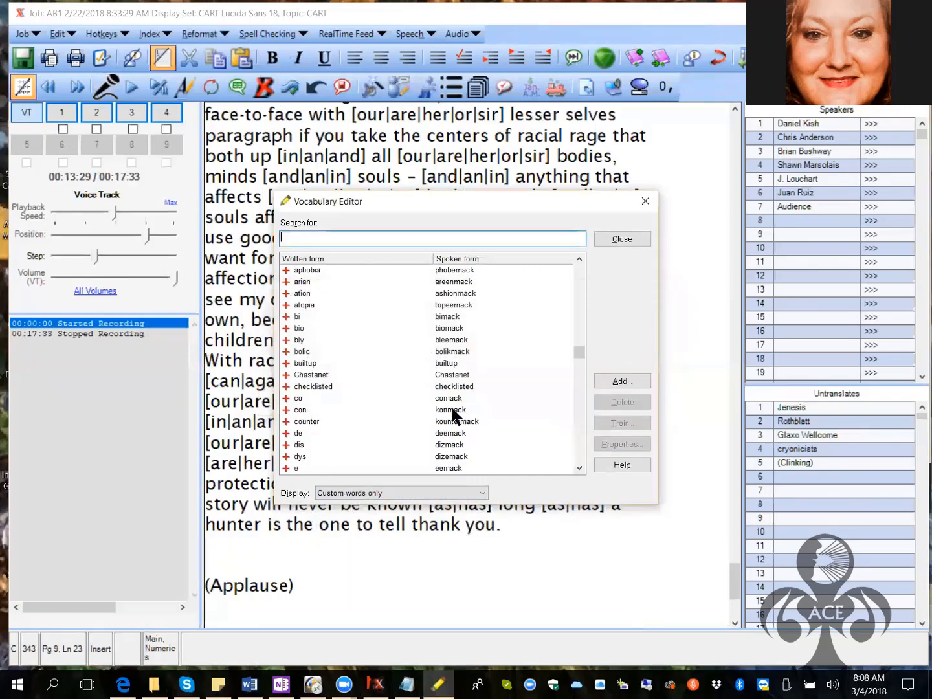
# - Set the word properties of co (comack) to insert 0 spaces after it, and close the Vocabulary Editor
pyautogui.click(295, 399)
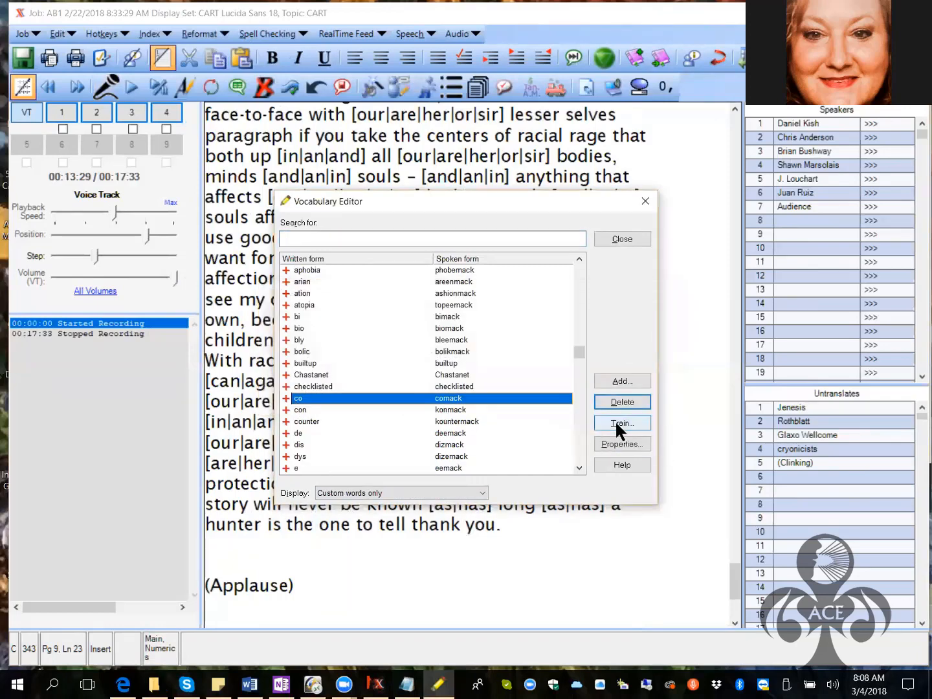
pyautogui.click(614, 445)
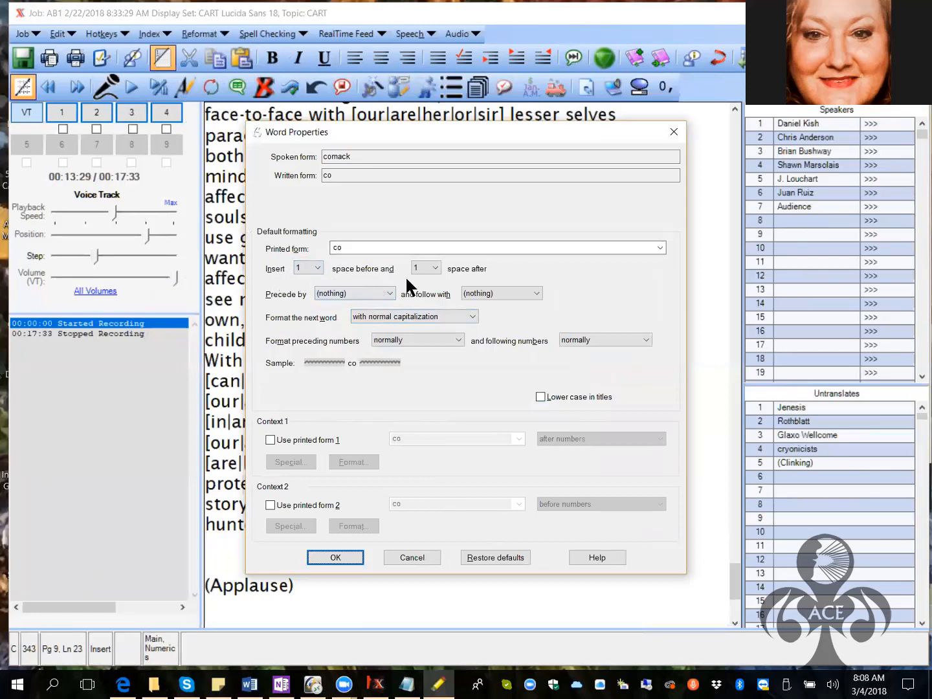
pyautogui.click(436, 267)
pyautogui.click(418, 280)
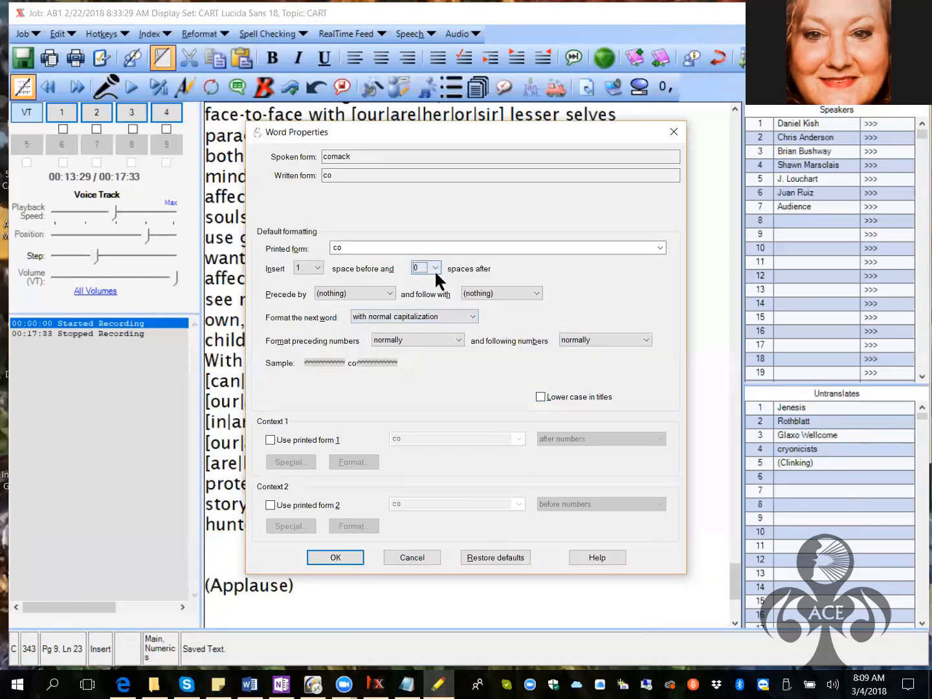
pyautogui.click(334, 556)
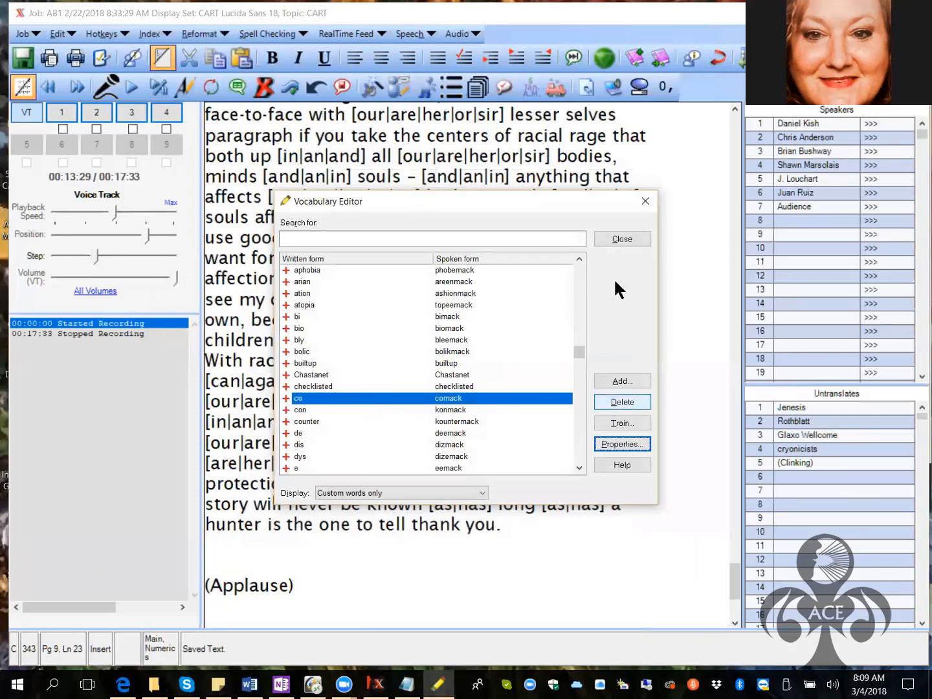
pyautogui.click(614, 238)
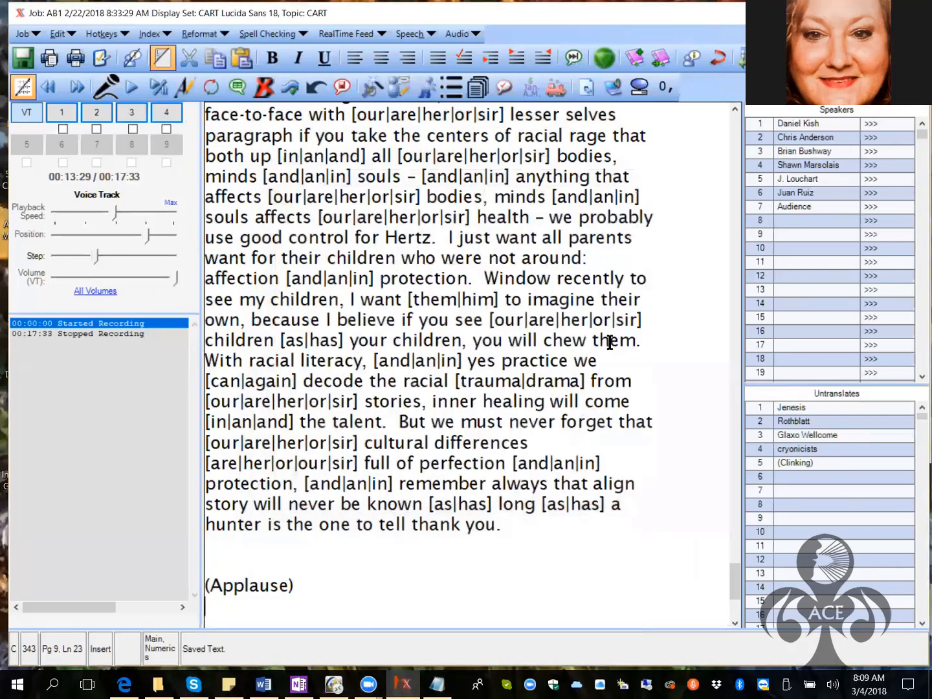